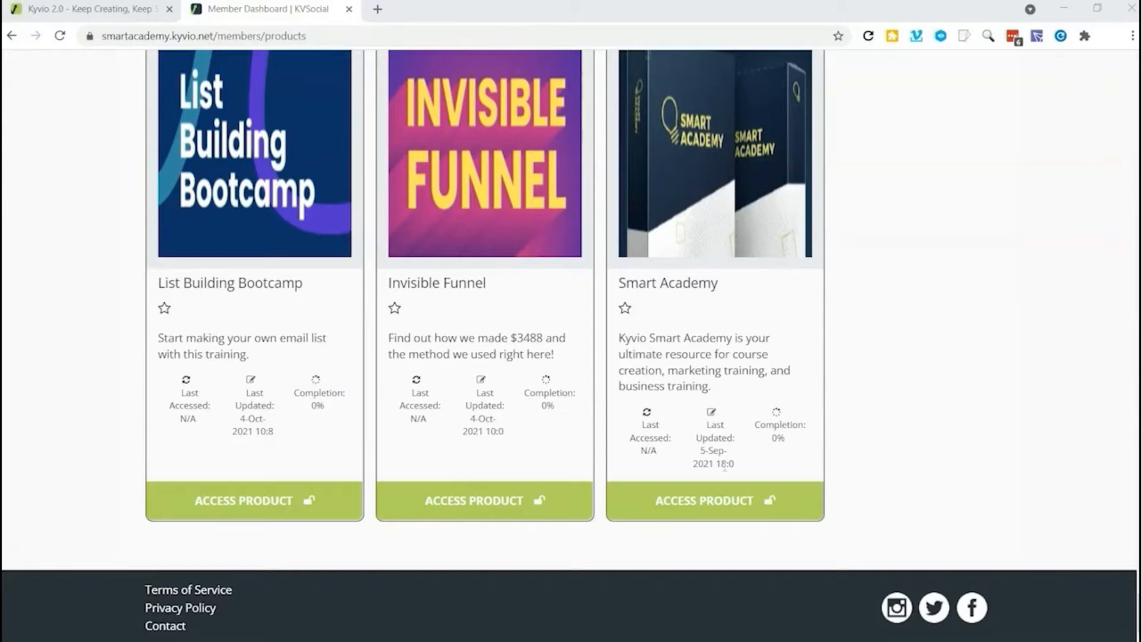
Access the Smart Academy product and open Module 2 - Intermediate Courses
left_click(724, 502)
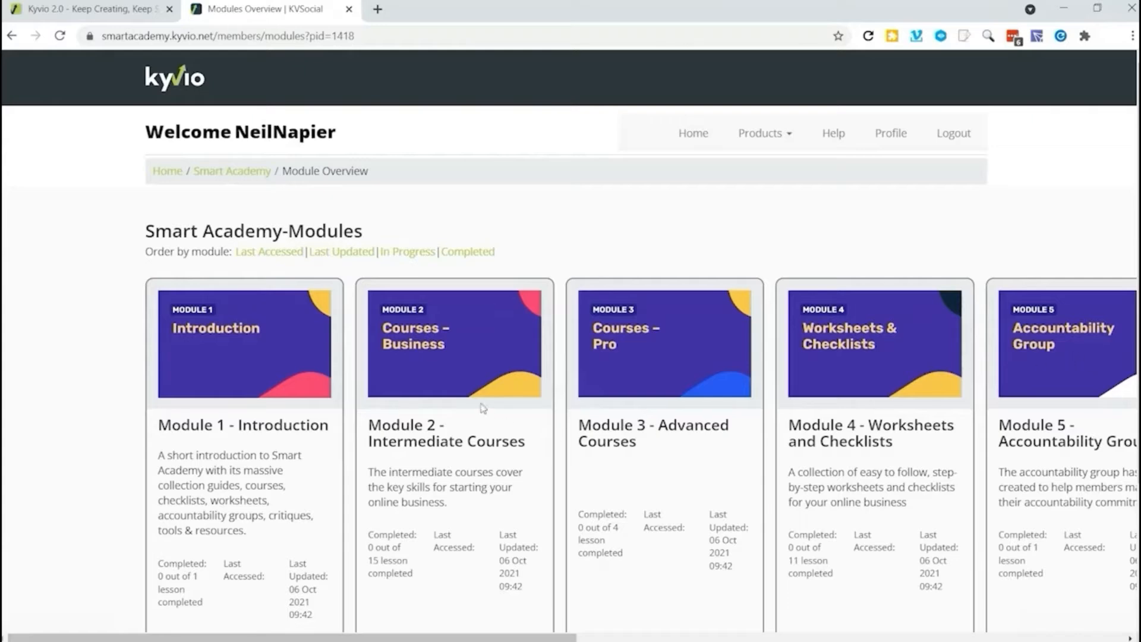
scroll(444, 300, "down", 3)
left_click(446, 508)
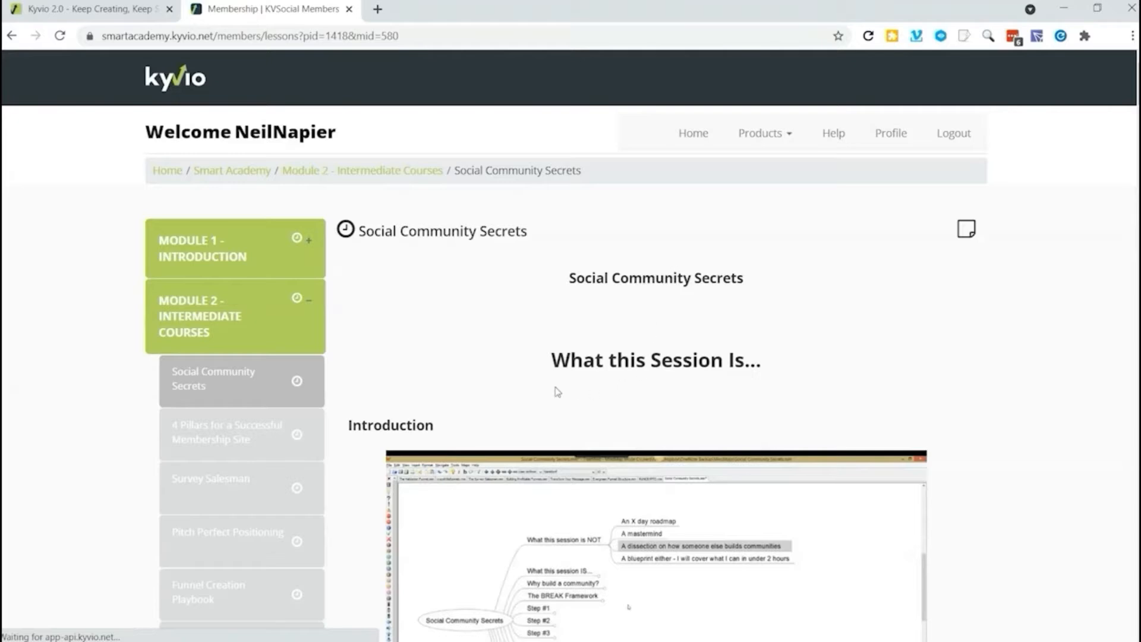
Look through the Social Community Secrets lesson, its video sections and the list of course modules, down to the lesson rating
scroll(562, 386, "down", 4)
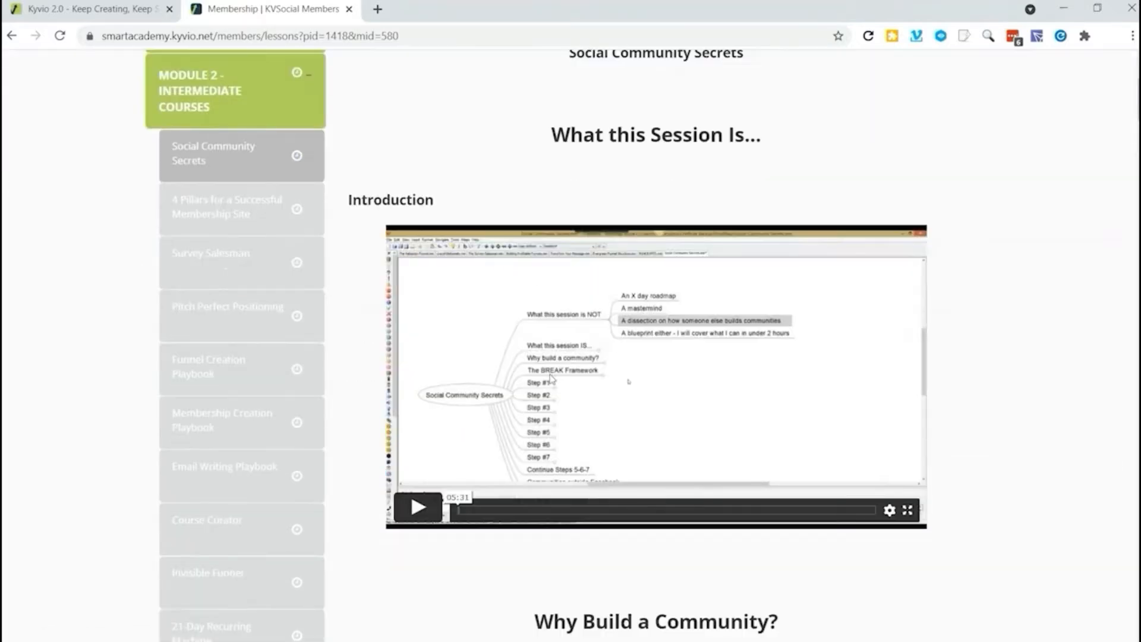
scroll(457, 362, "down", 1)
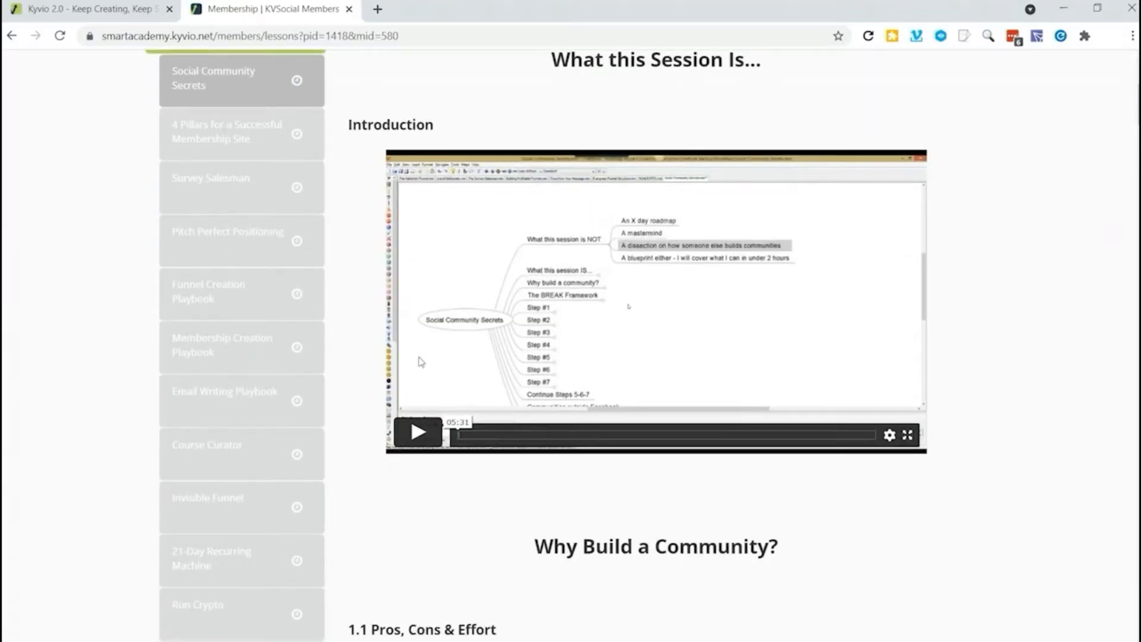
scroll(226, 368, "up", 4)
scroll(227, 299, "down", 3)
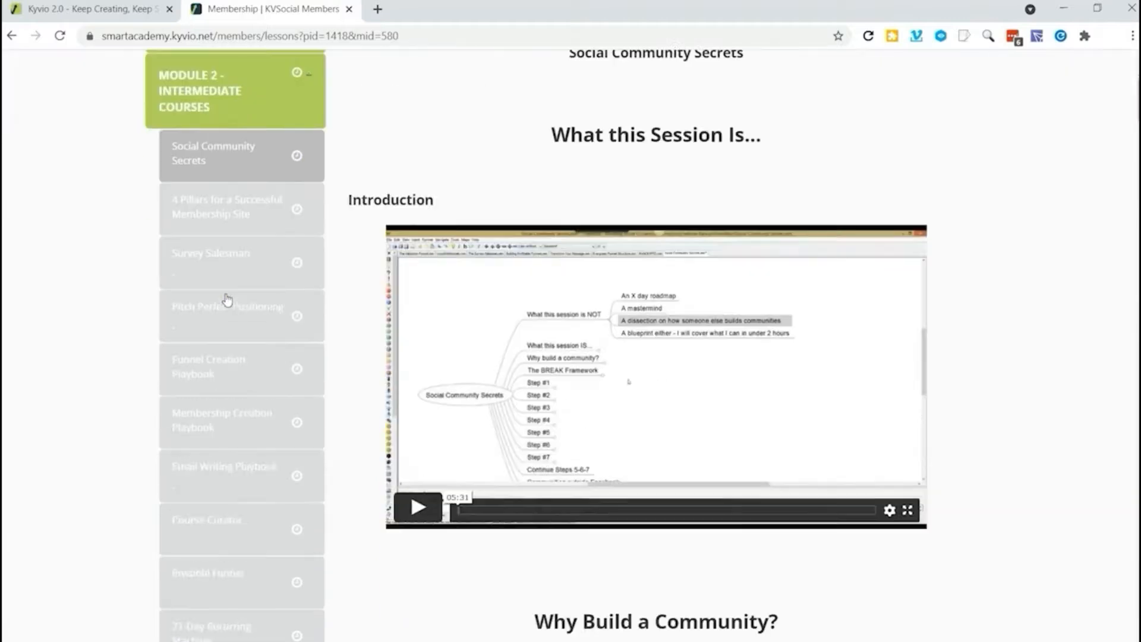
scroll(226, 299, "down", 10)
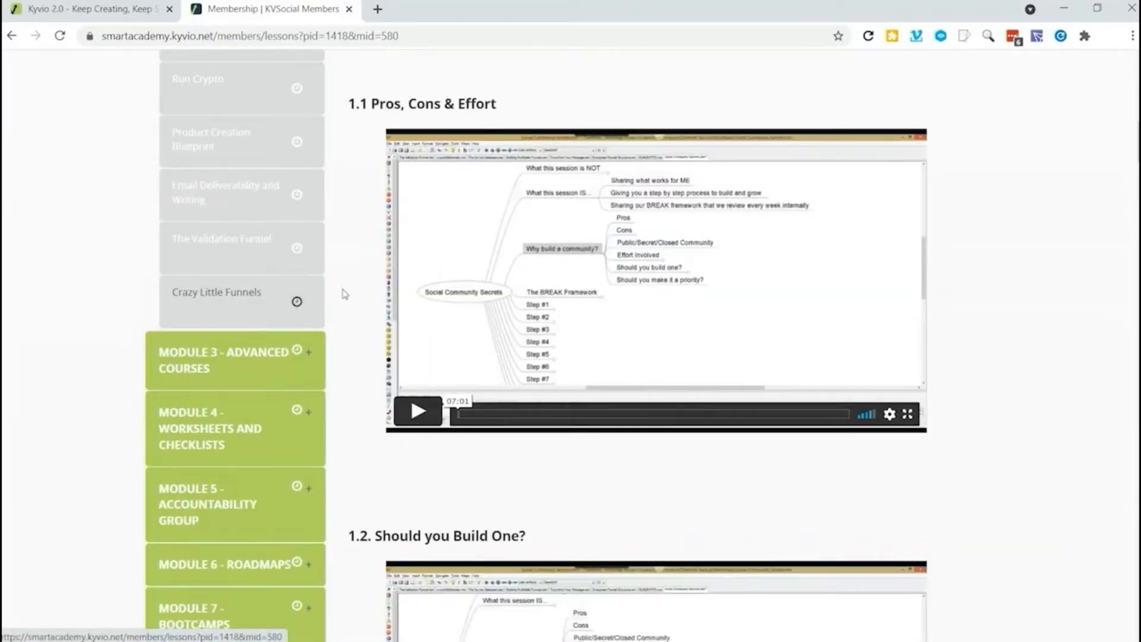
scroll(675, 372, "down", 6)
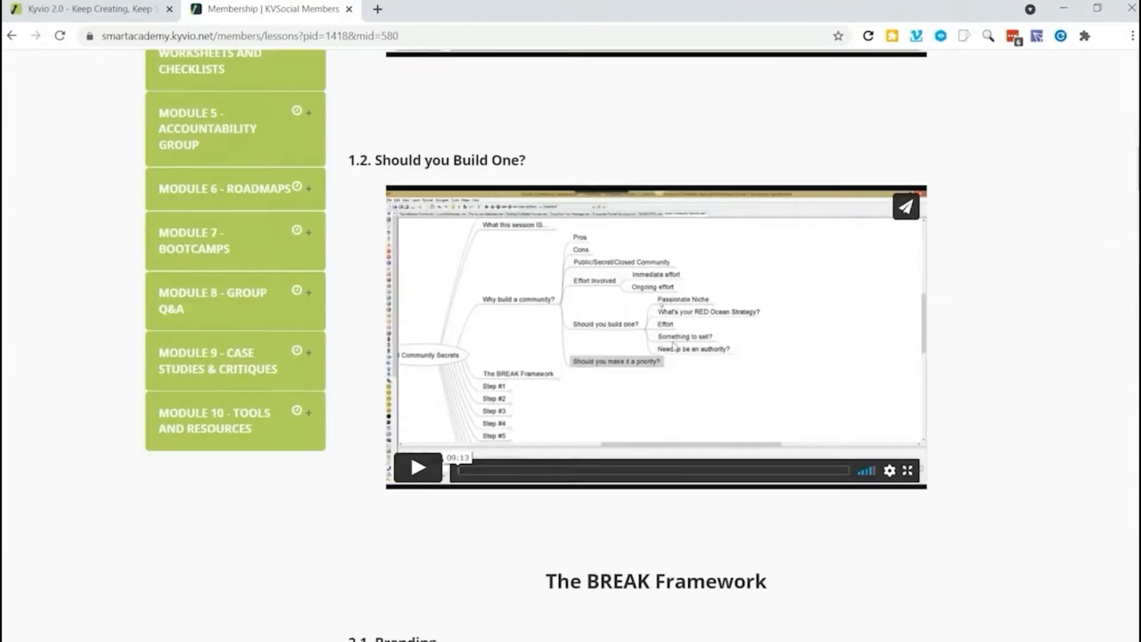
scroll(675, 344, "down", 5)
scroll(374, 380, "up", 8)
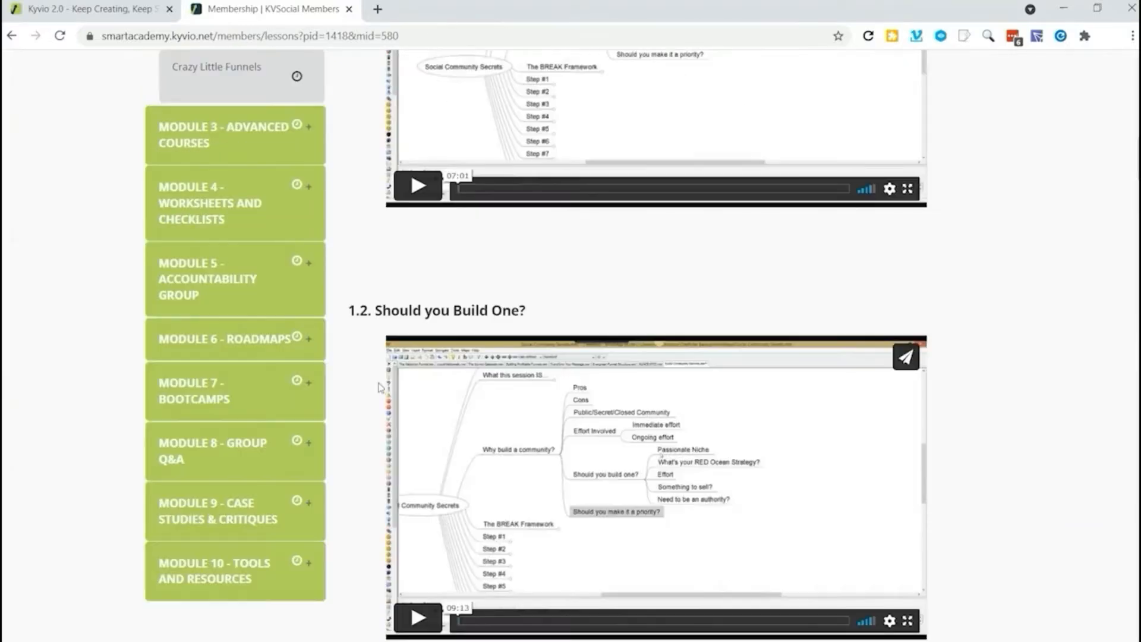
scroll(380, 408, "down", 6)
scroll(372, 223, "up", 4)
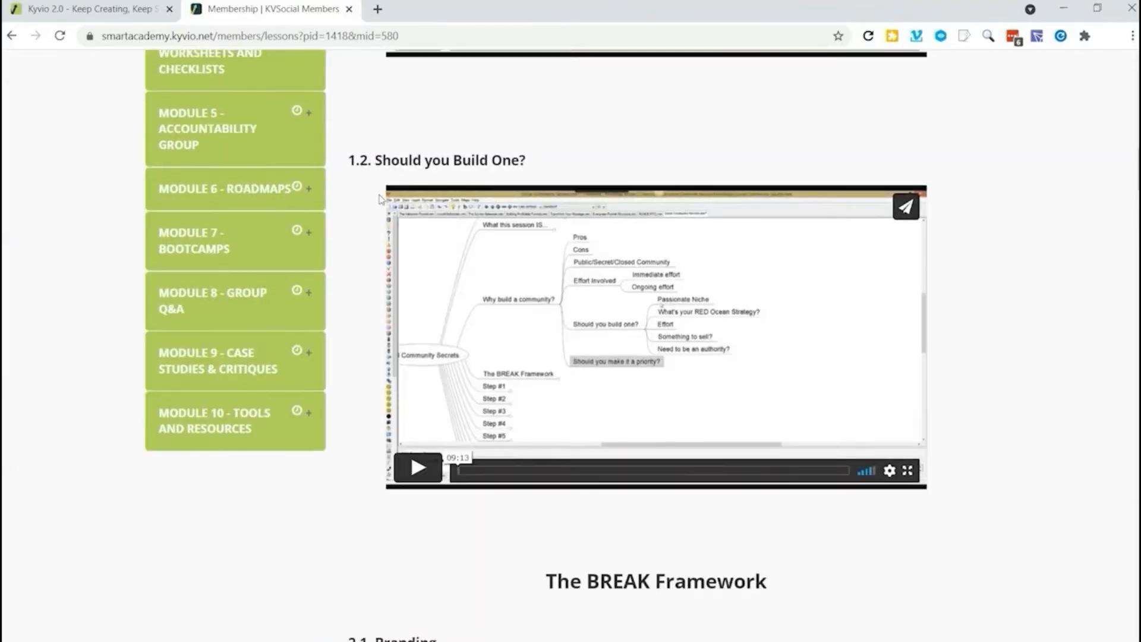
scroll(380, 202, "down", 6)
scroll(369, 291, "down", 20)
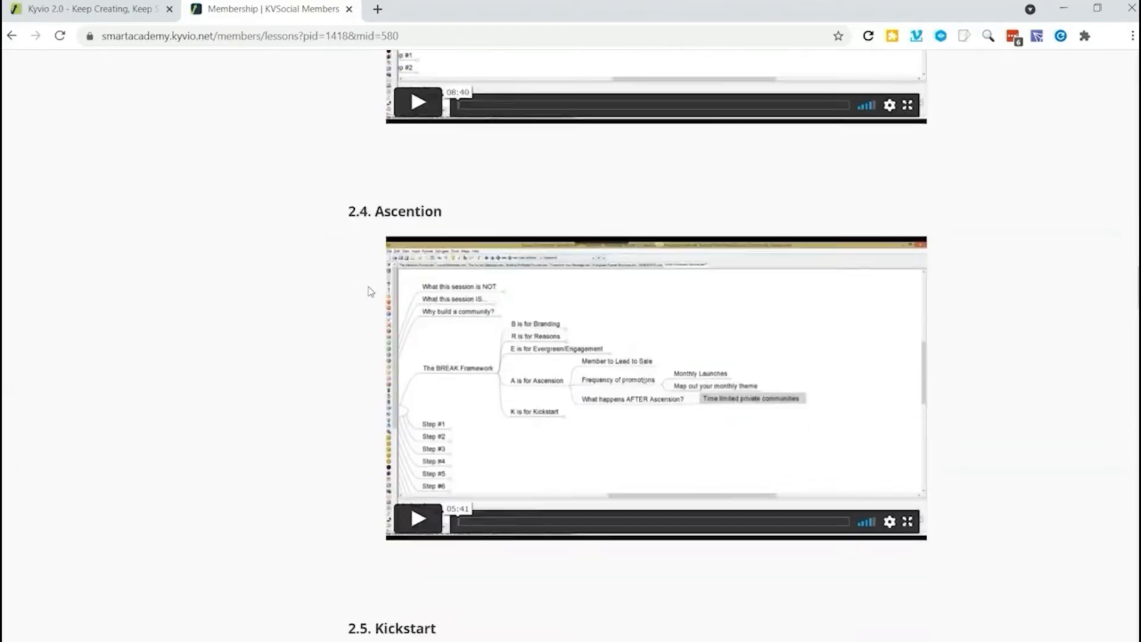
scroll(356, 284, "down", 20)
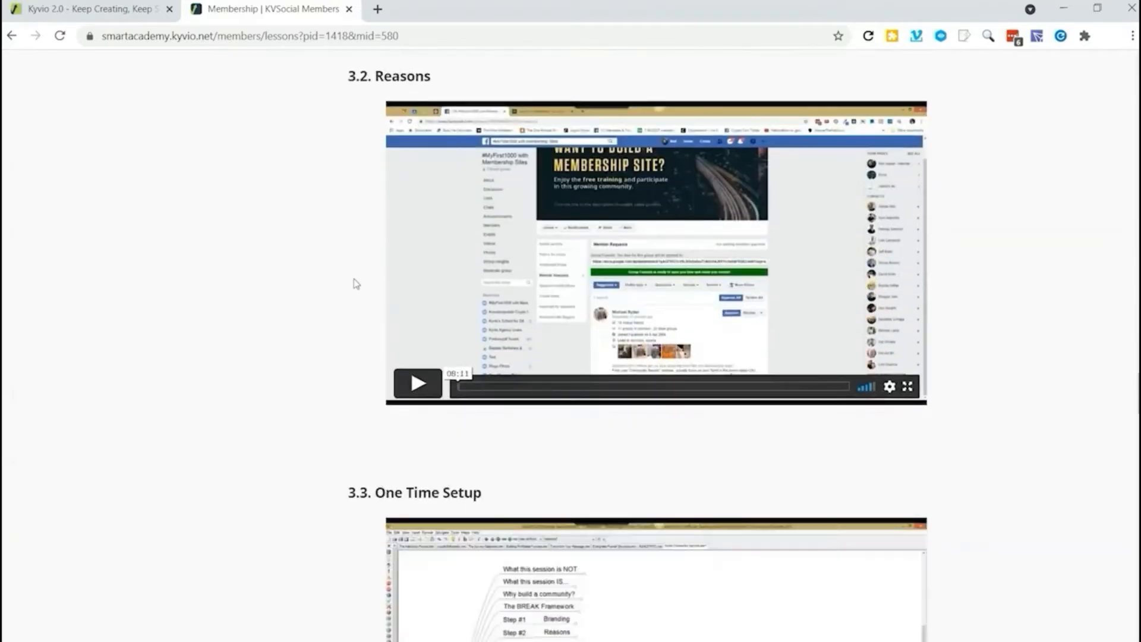
scroll(356, 283, "down", 20)
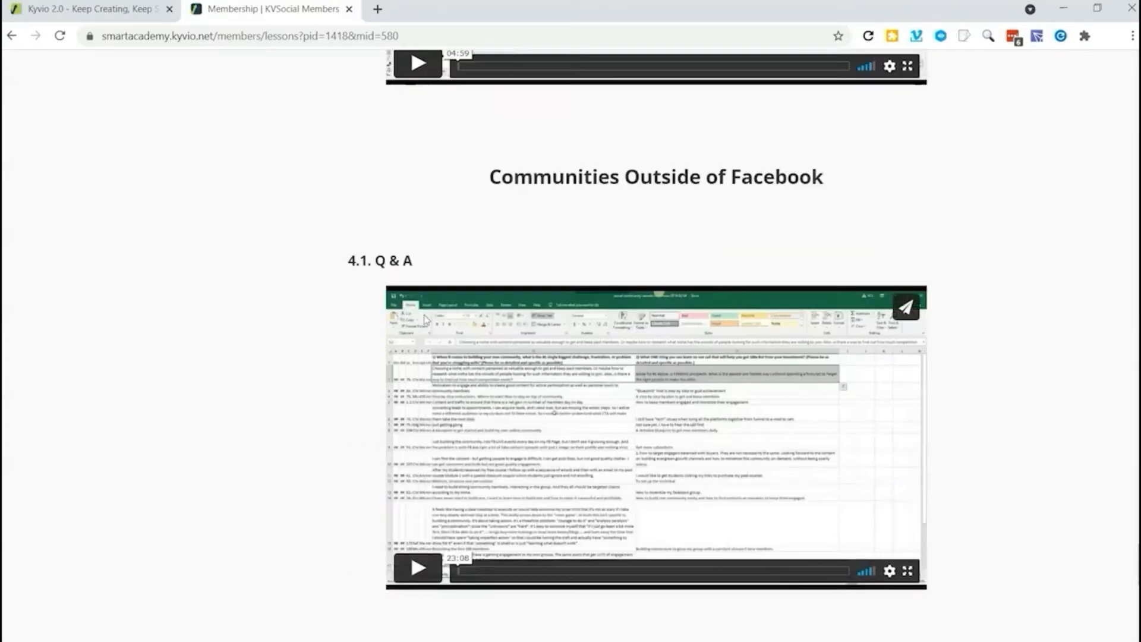
scroll(713, 404, "down", 1)
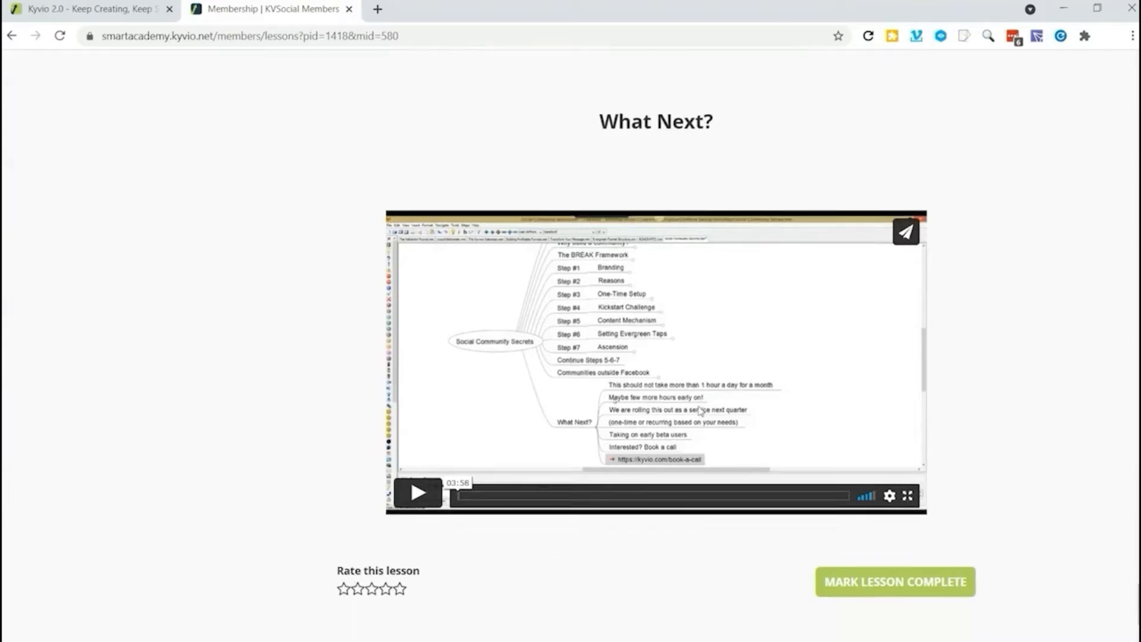
scroll(700, 410, "down", 3)
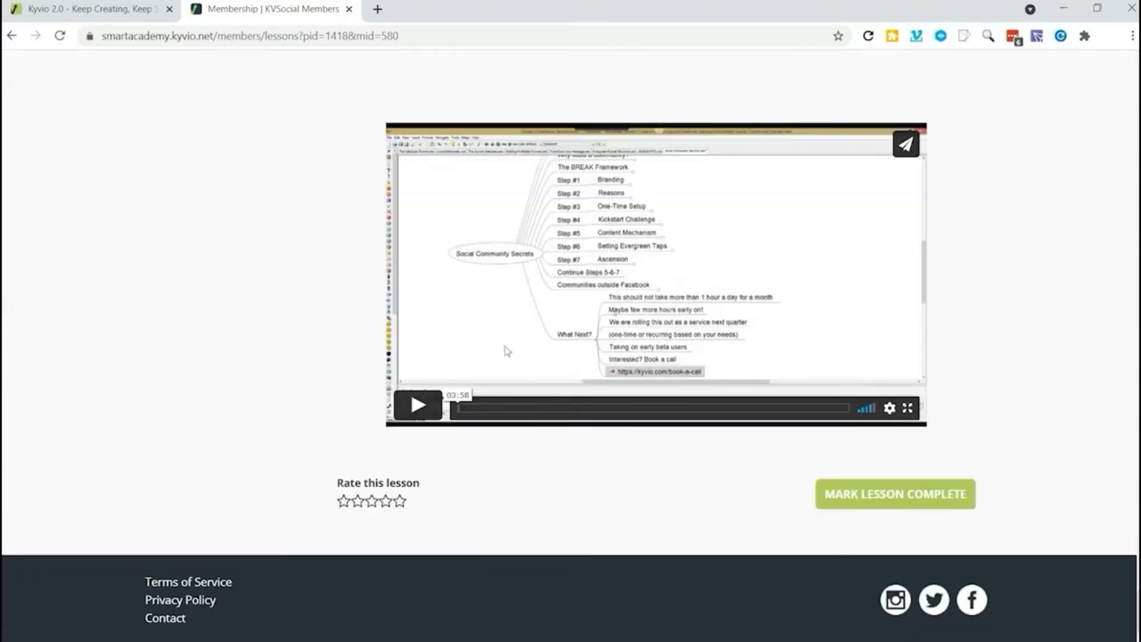
left_click(393, 589)
Open the MyFirst1000 5-Day Course lesson in Module 3 - Advanced Courses and look over its description and Day 1 section
scroll(530, 433, "up", 20)
scroll(219, 376, "down", 10)
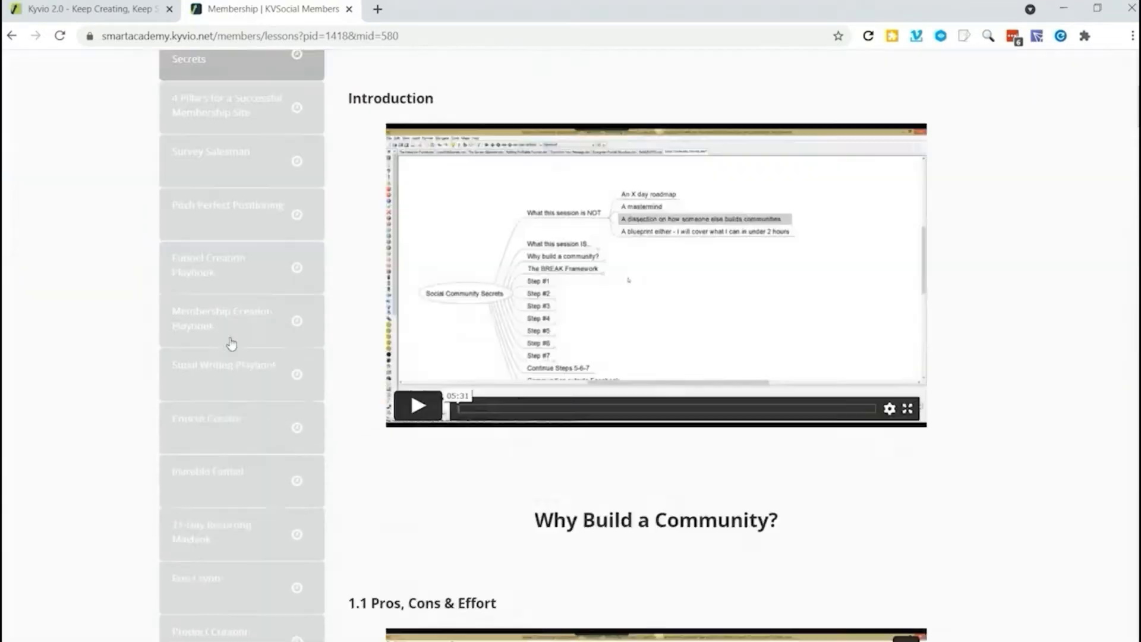
left_click(210, 136)
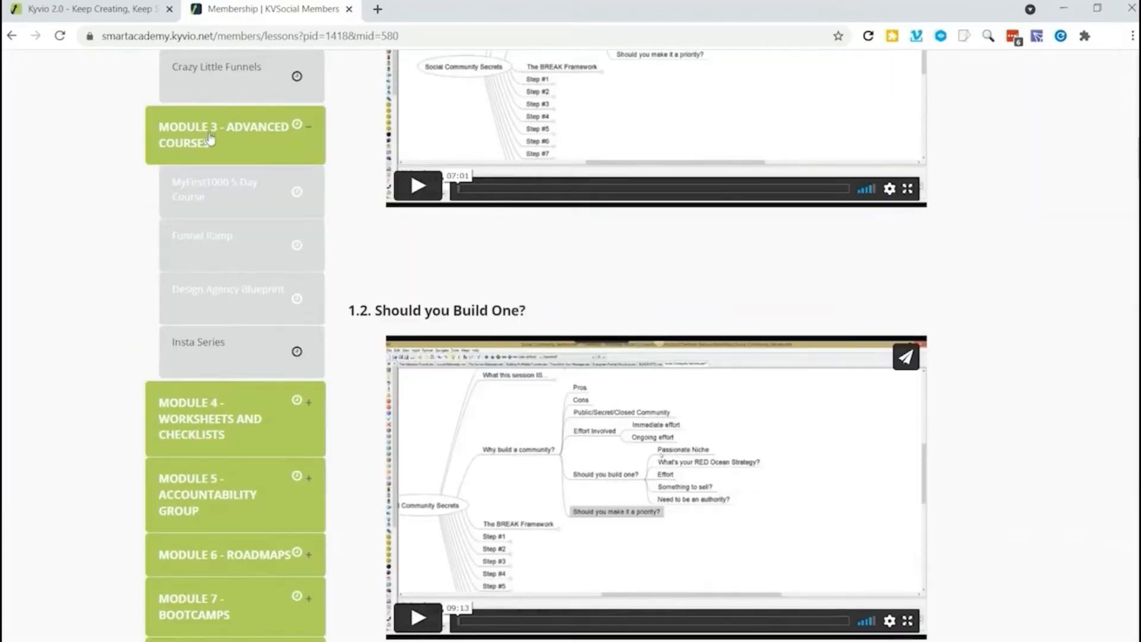
left_click(217, 188)
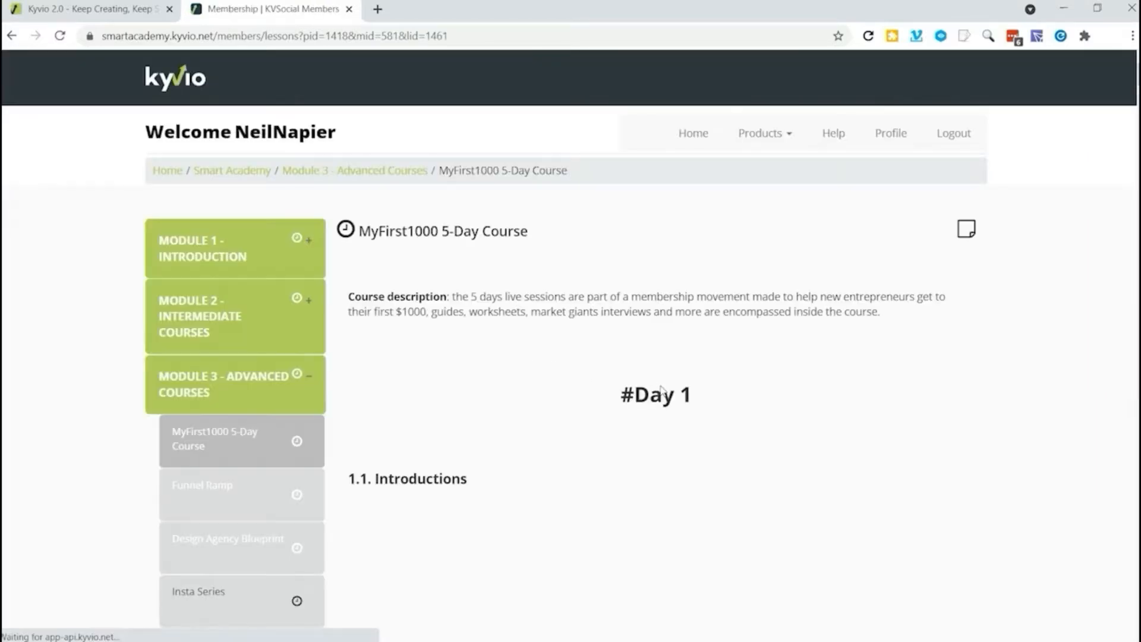
scroll(612, 383, "down", 5)
scroll(612, 383, "down", 4)
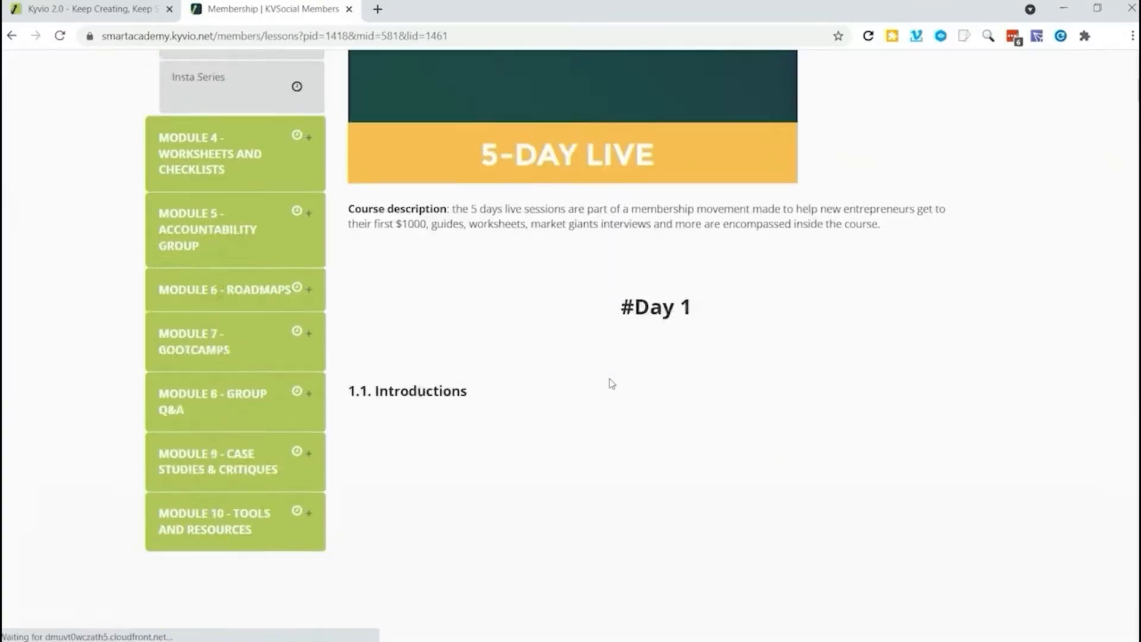
scroll(612, 401, "up", 7)
scroll(630, 402, "down", 1)
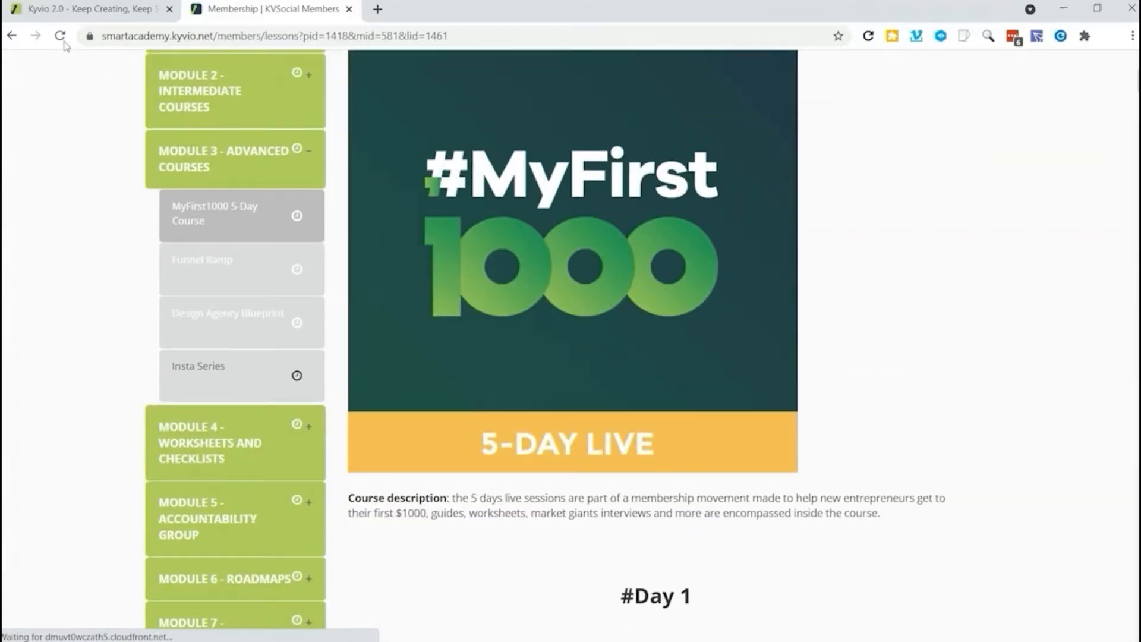
Switch to the Smart Products overview and start creating a new product of the Membership Product type
left_click(71, 10)
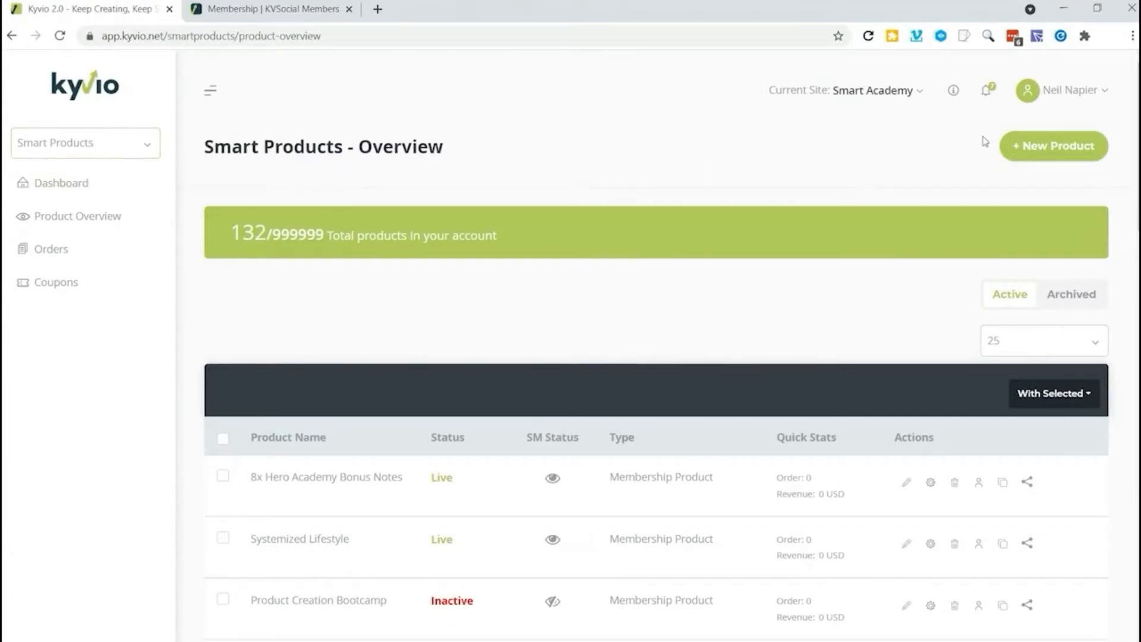
left_click(1063, 151)
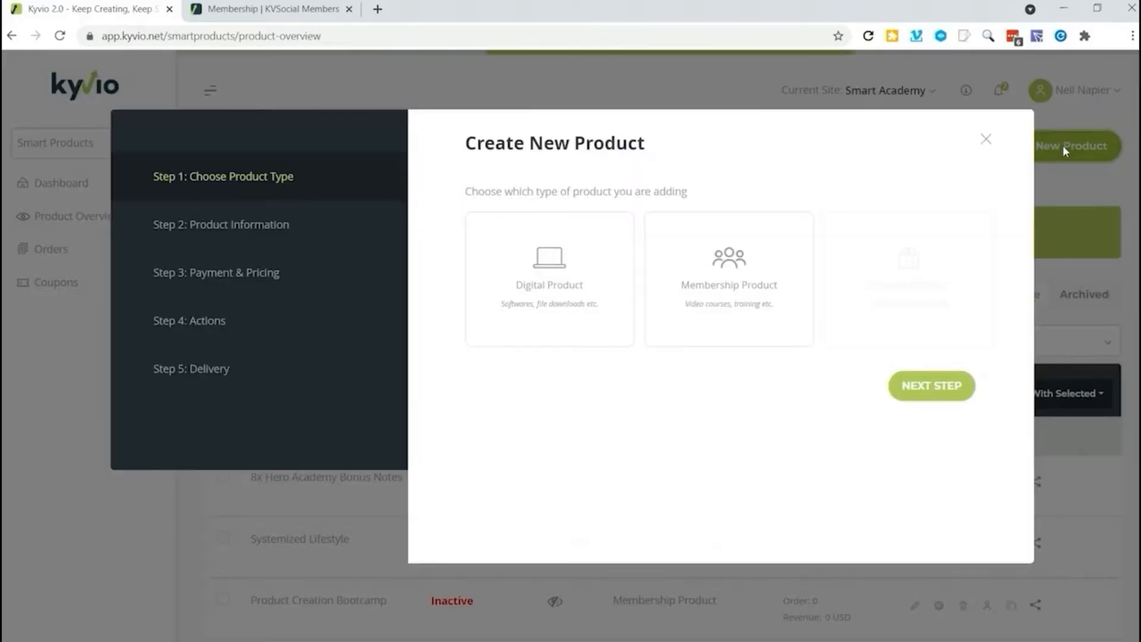
left_click(697, 271)
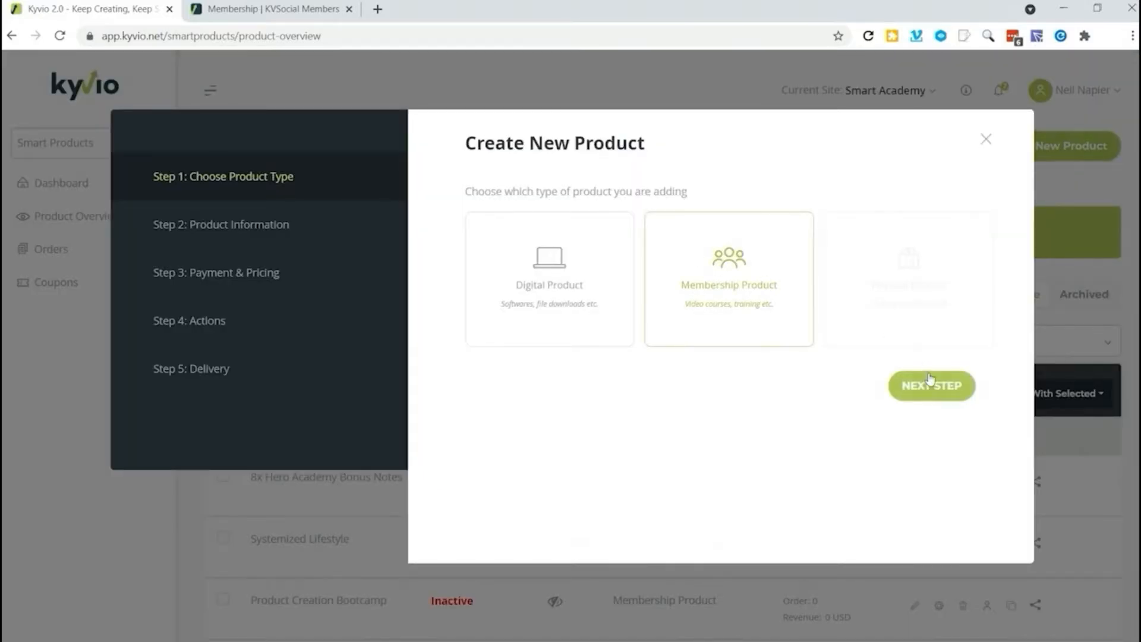
left_click(929, 383)
Name the product "Influencer Marketing" and enter the description "This a training on being an influencer in marketings"
type("Influencer Ma")
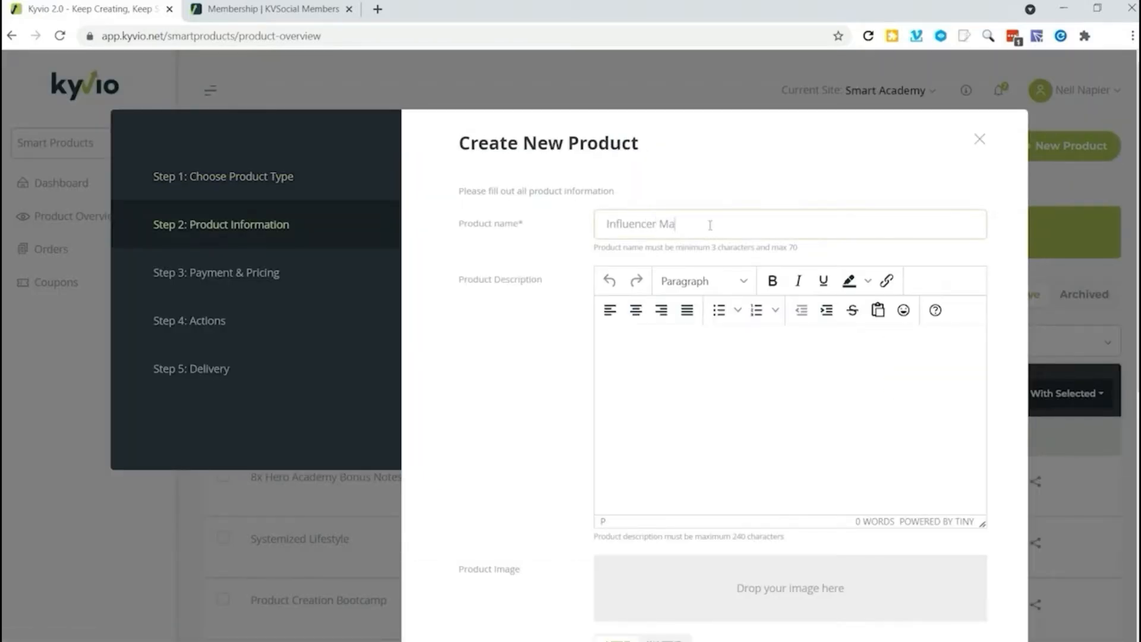
type("rketing")
left_click(646, 345)
type("This a training")
key("BackSpace")
type("n")
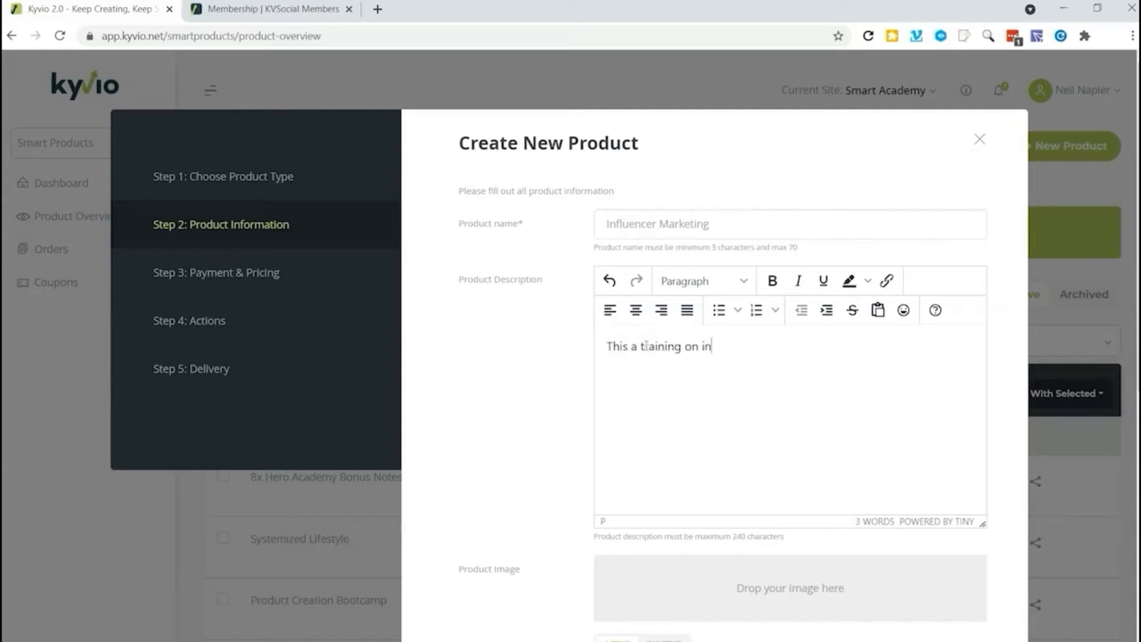
type("g on being an influencer in marketing")
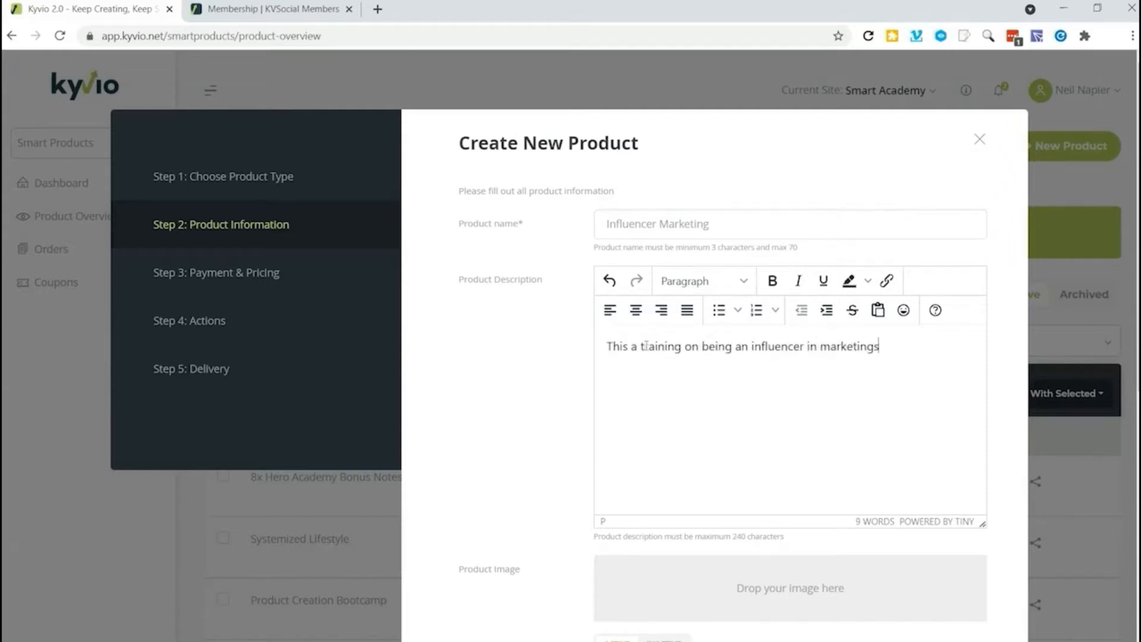
Upload ims_bundle.png as the product image, cropping it slightly on both sides
scroll(646, 344, "down", 5)
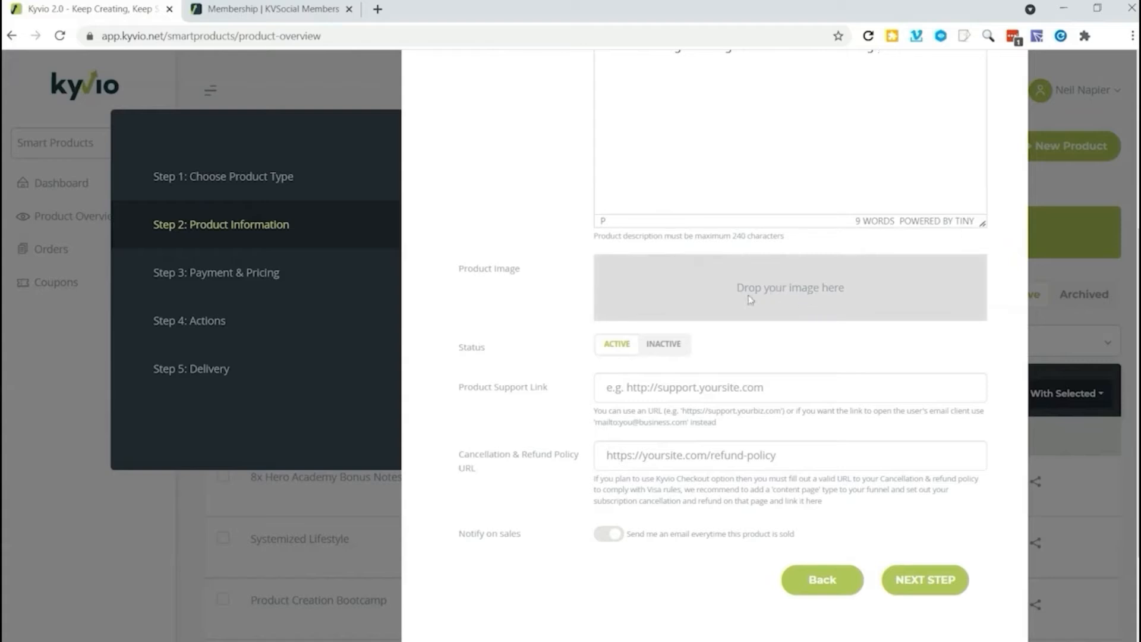
left_click(964, 300)
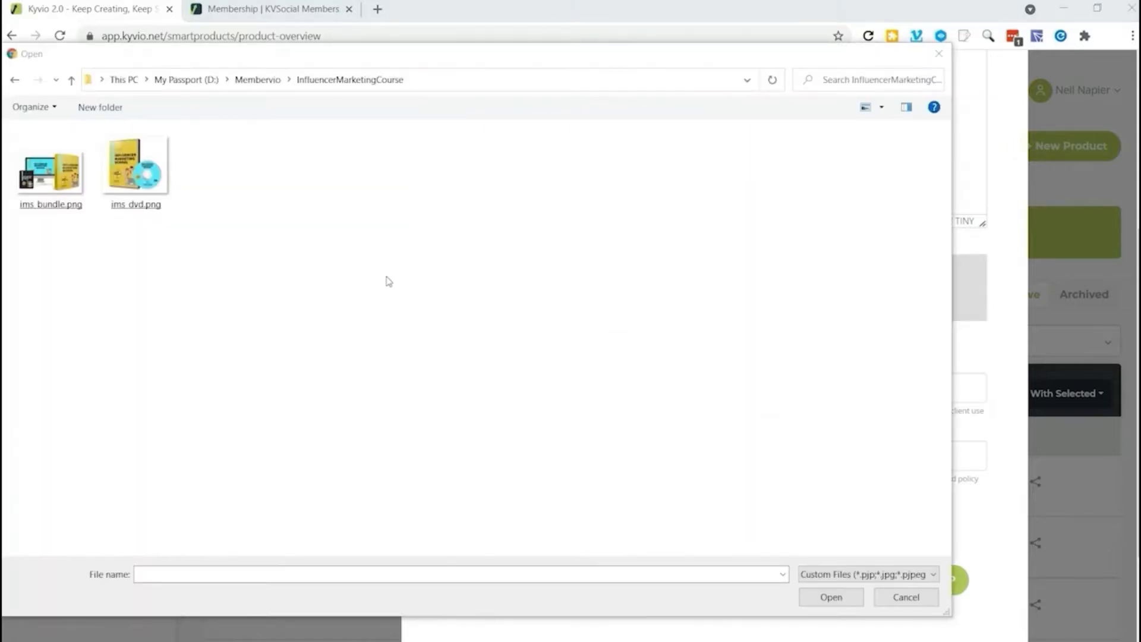
double_click(51, 172)
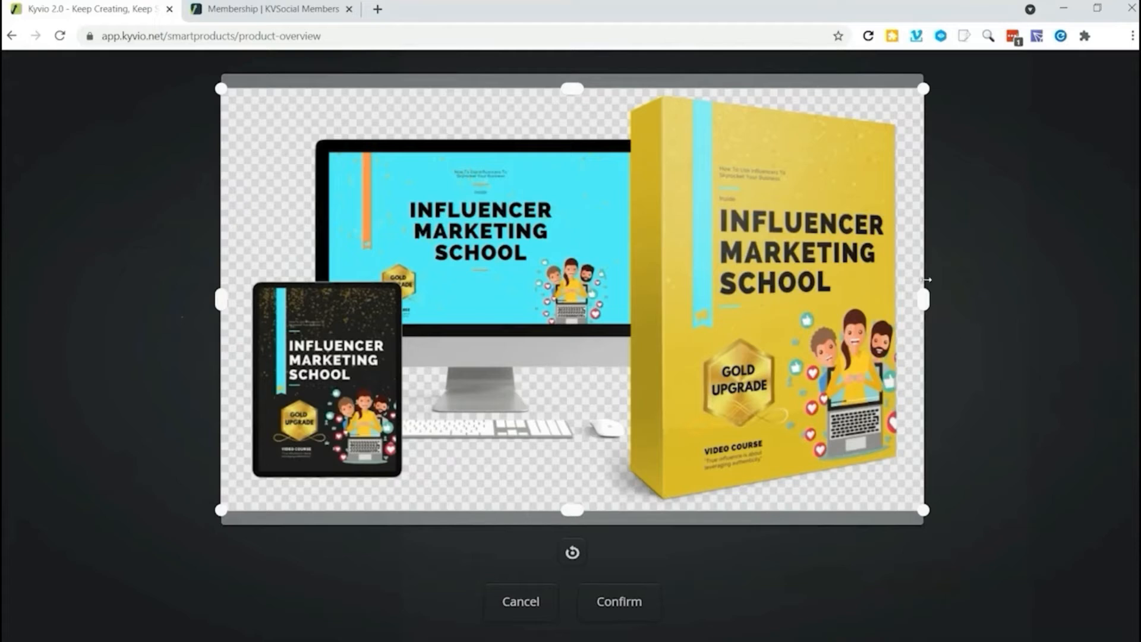
left_click_drag(922, 301, 912, 301)
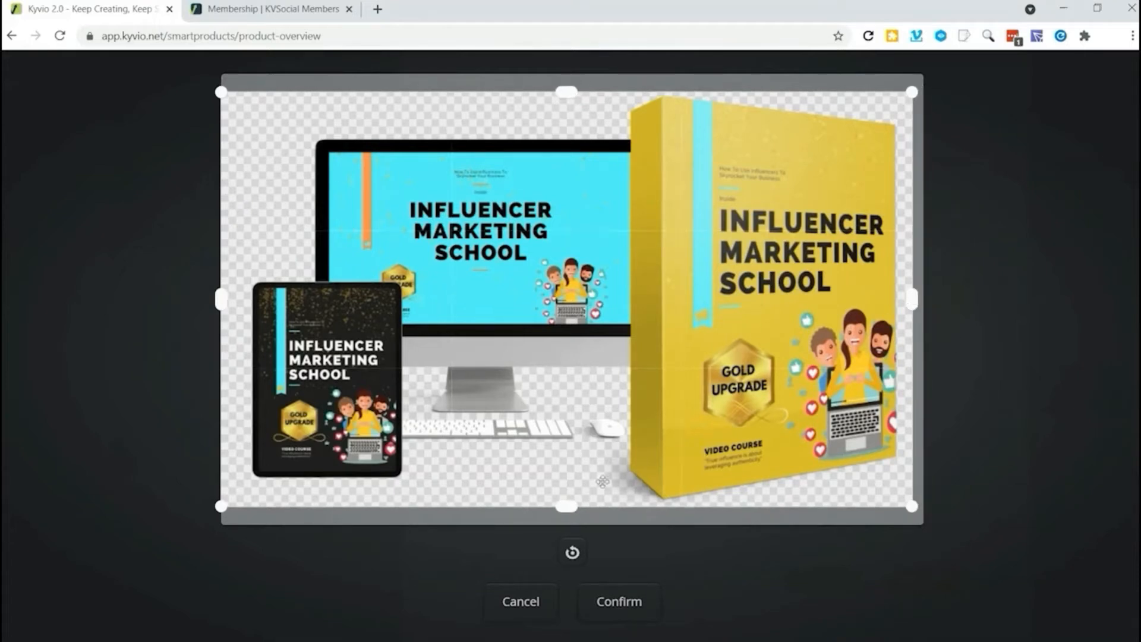
left_click_drag(219, 294, 232, 293)
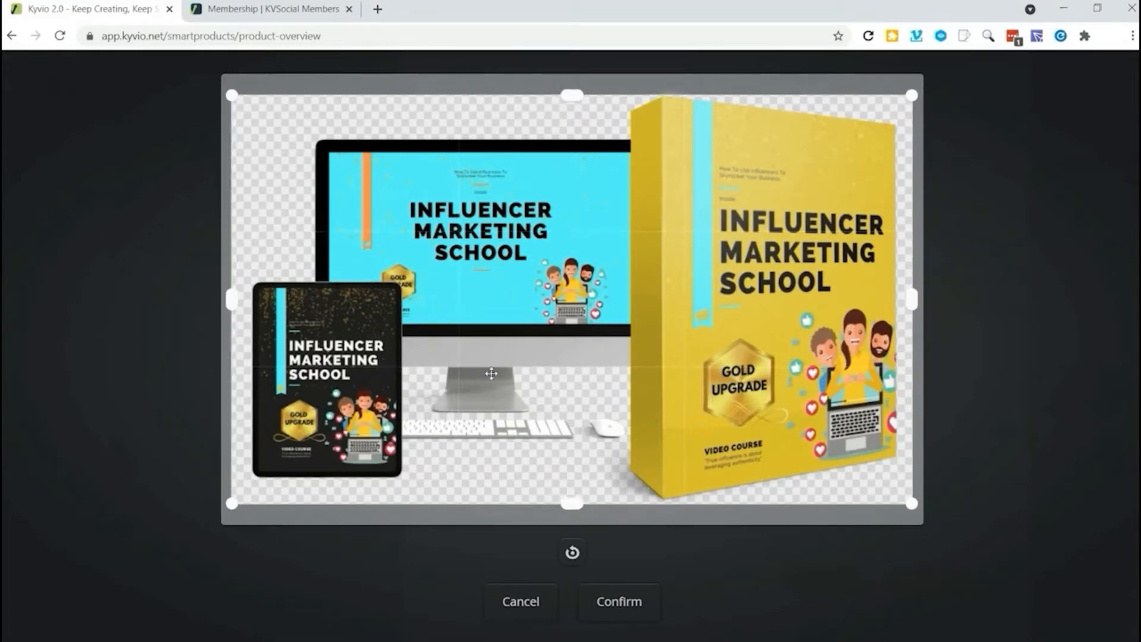
left_click(627, 603)
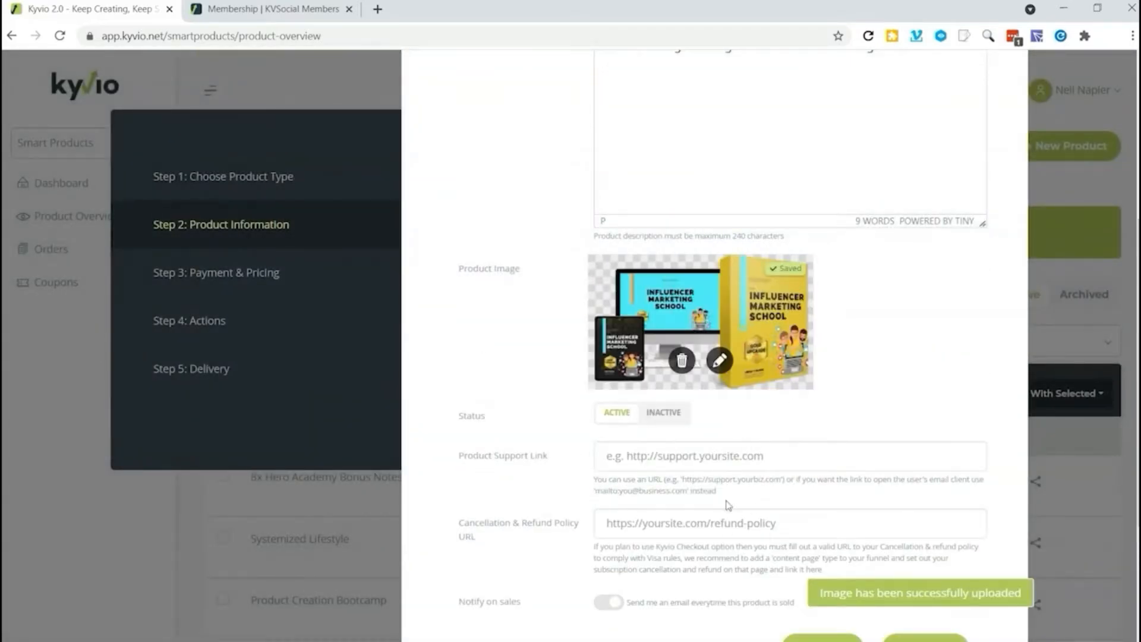
scroll(735, 514, "down", 3)
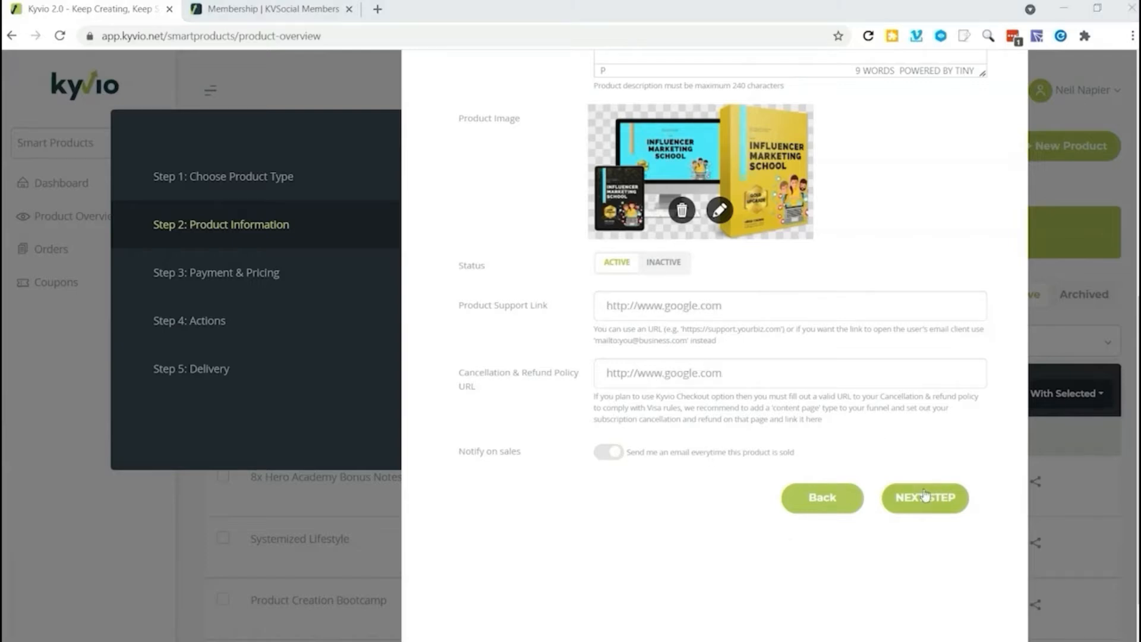
left_click(922, 501)
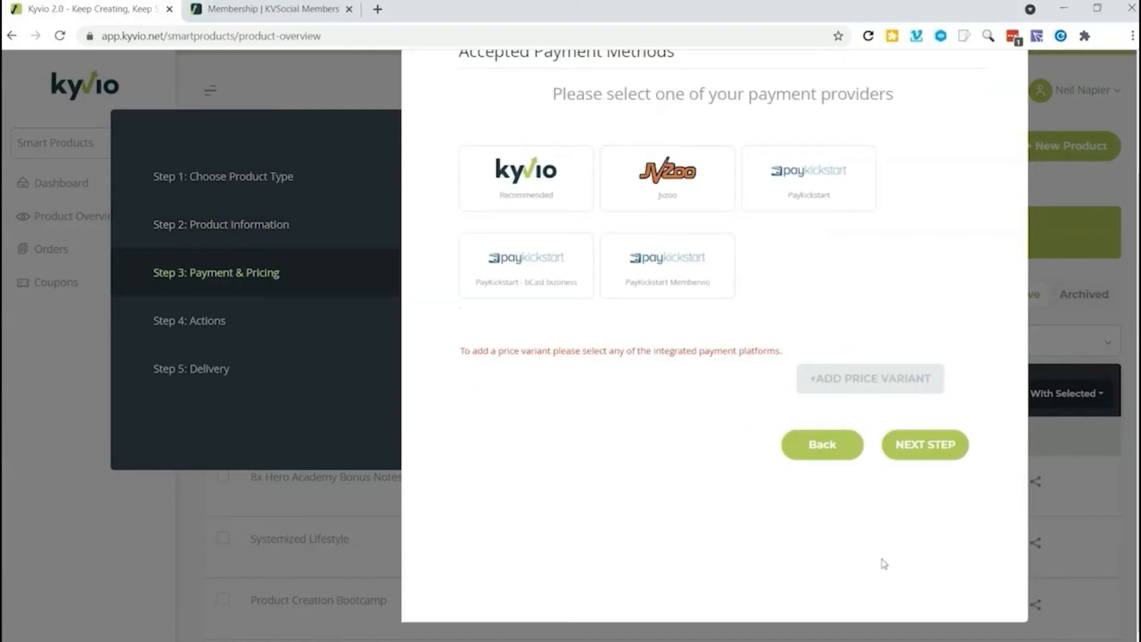
Select Kyvio as the product's payment provider and display its Free, PayPal, Stripe and Paddle options
scroll(805, 456, "up", 3)
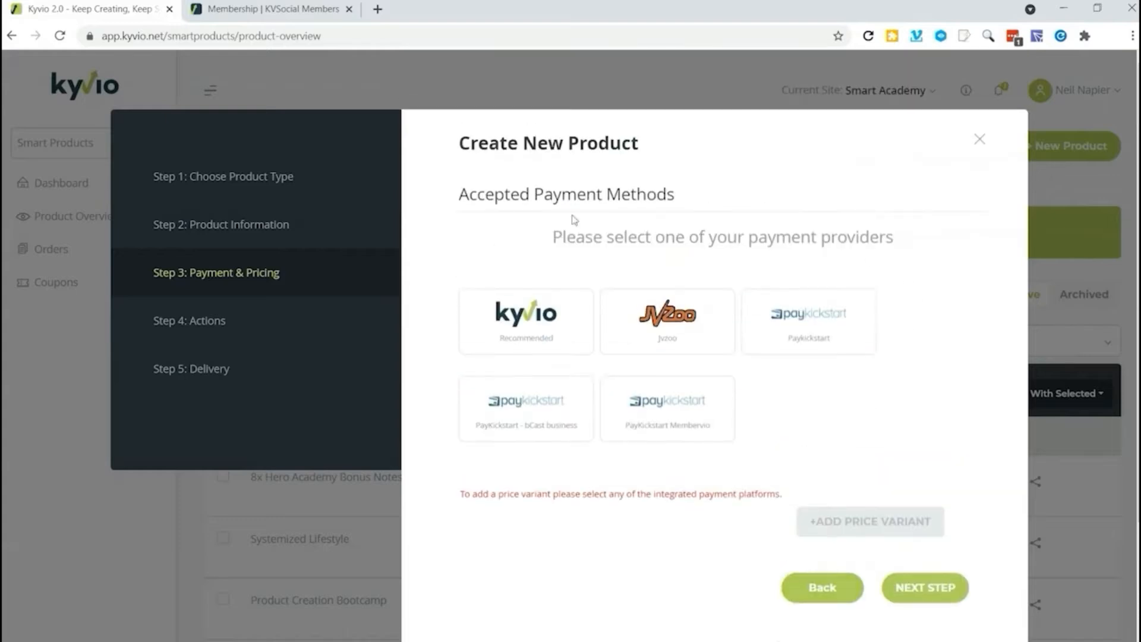
left_click(528, 330)
scroll(663, 409, "down", 2)
scroll(663, 408, "down", 1)
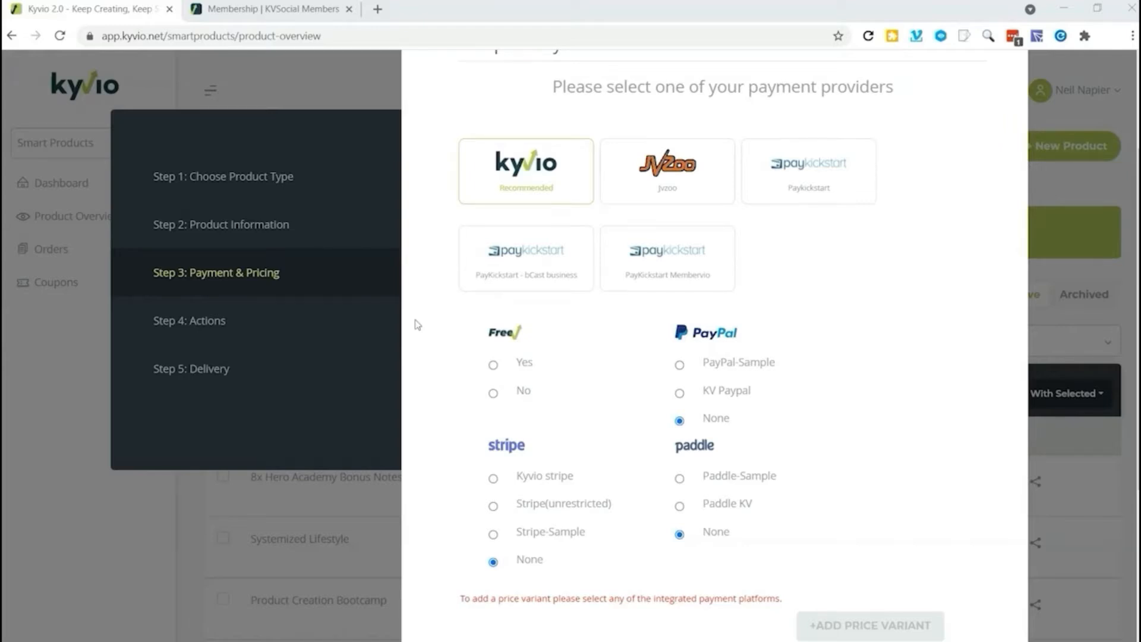
Set the product's Free payment option to Yes and add a price variant
left_click(493, 364)
scroll(815, 467, "down", 3)
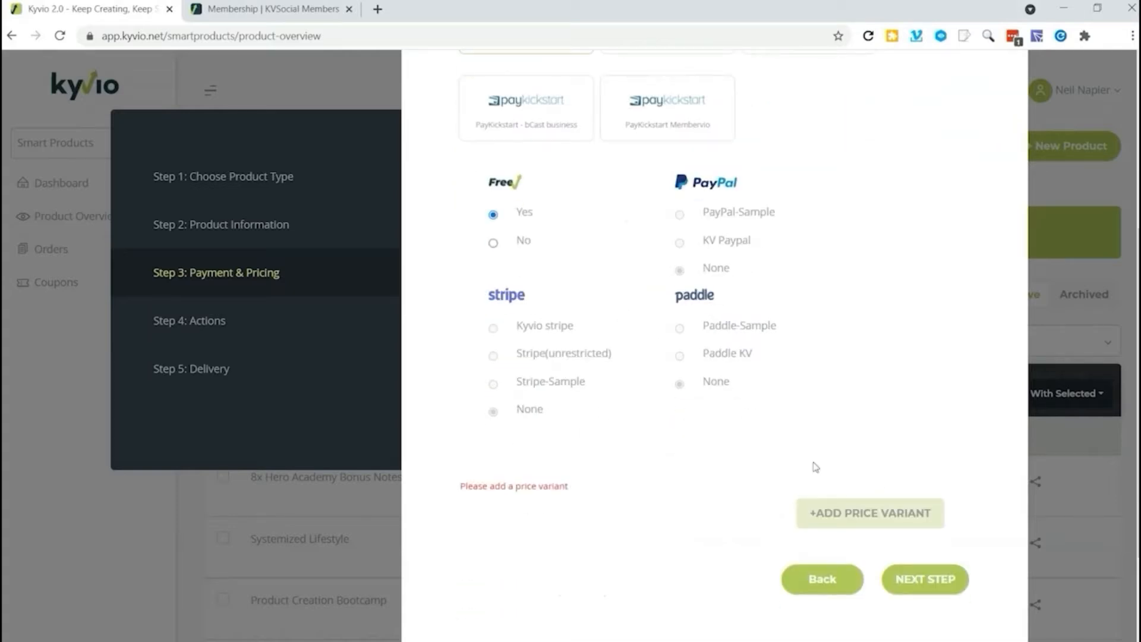
left_click(872, 512)
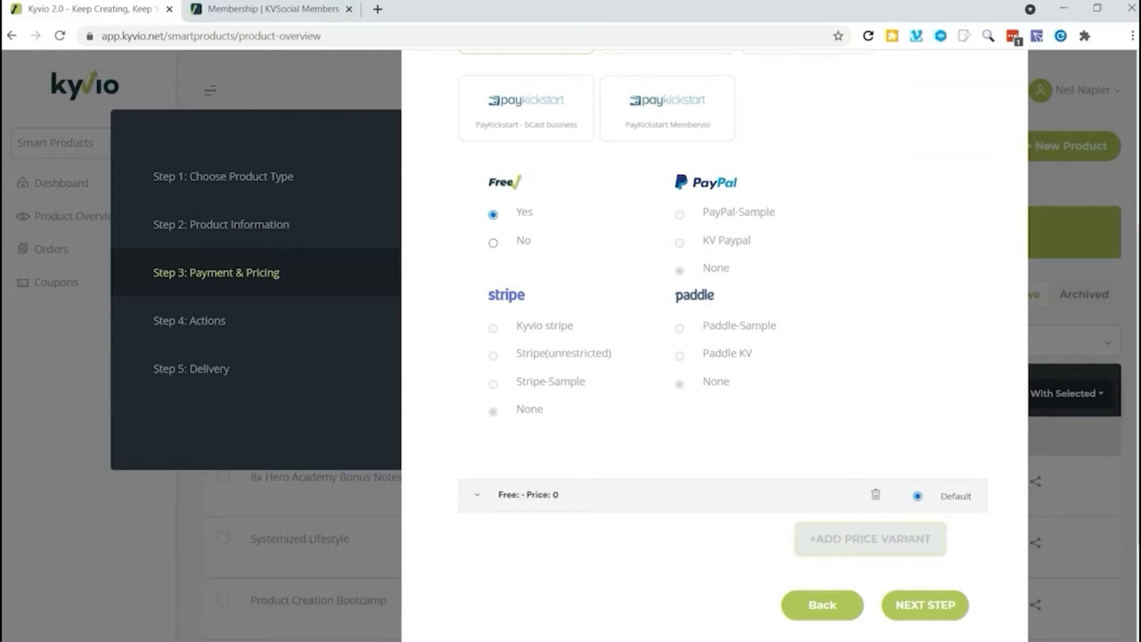
Name the price variant "Free" and enter "No charge" as its description
left_click(921, 604)
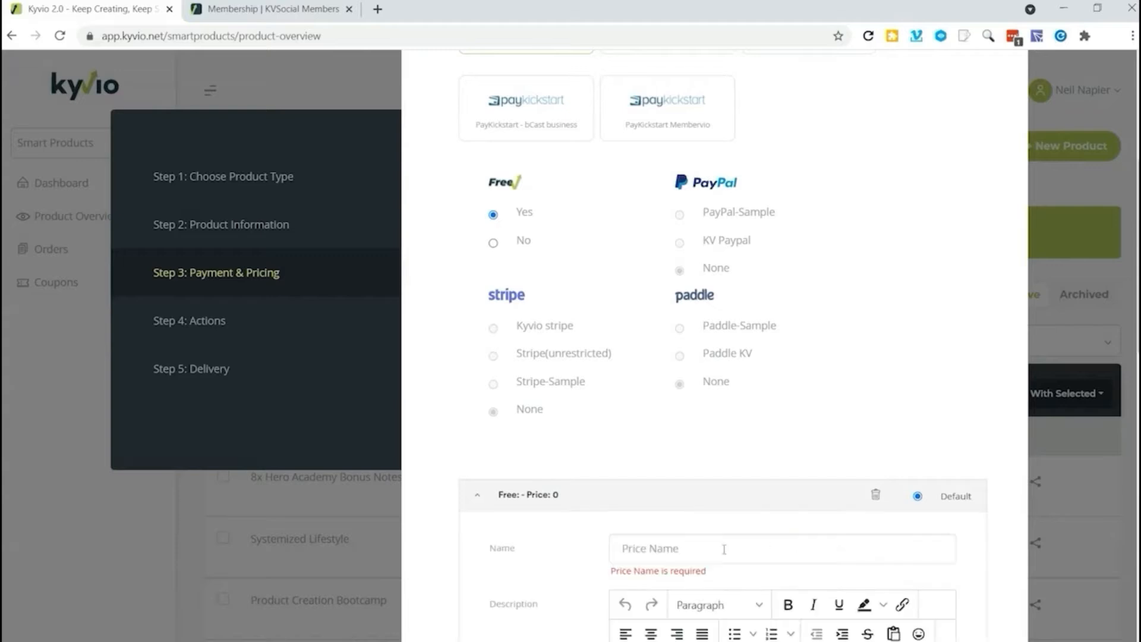
scroll(724, 549, "down", 3)
left_click(674, 400)
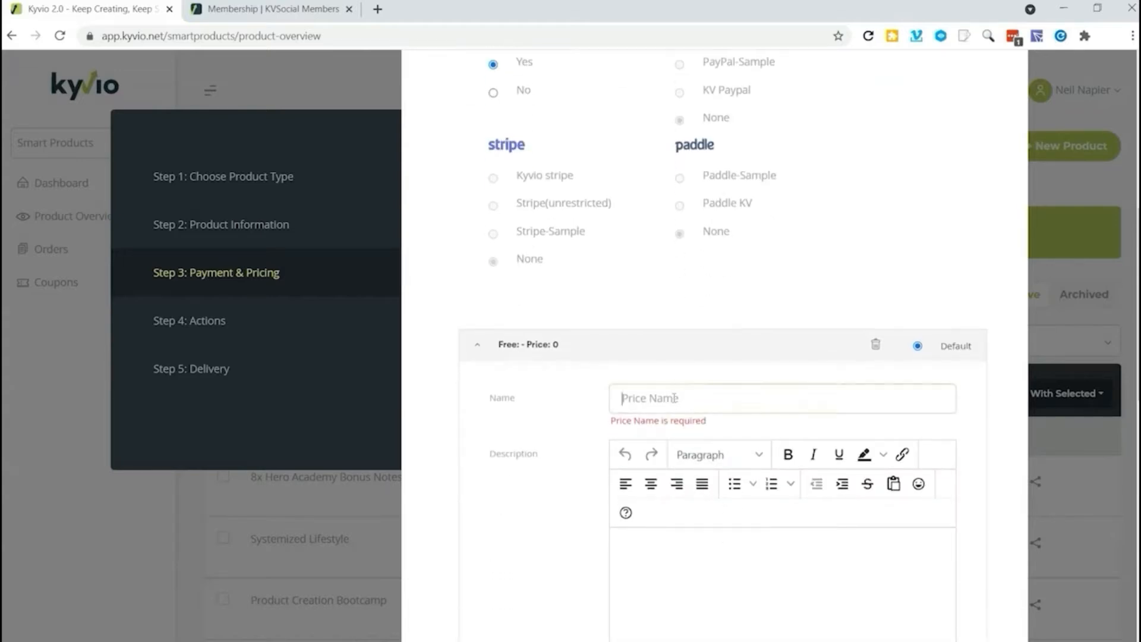
type("Free")
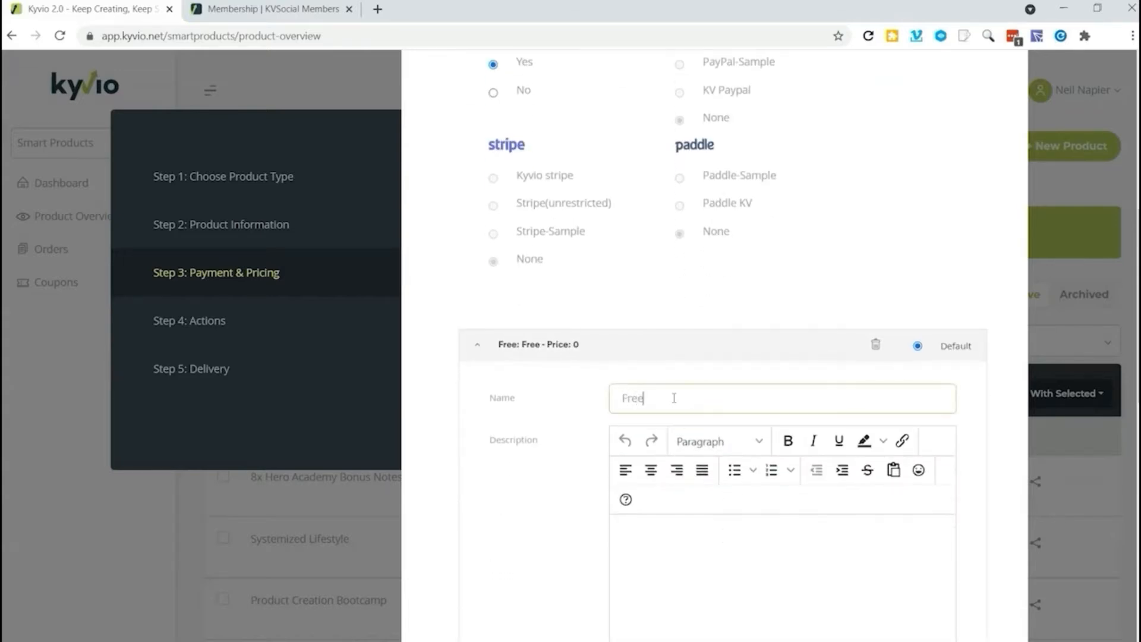
left_click(697, 528)
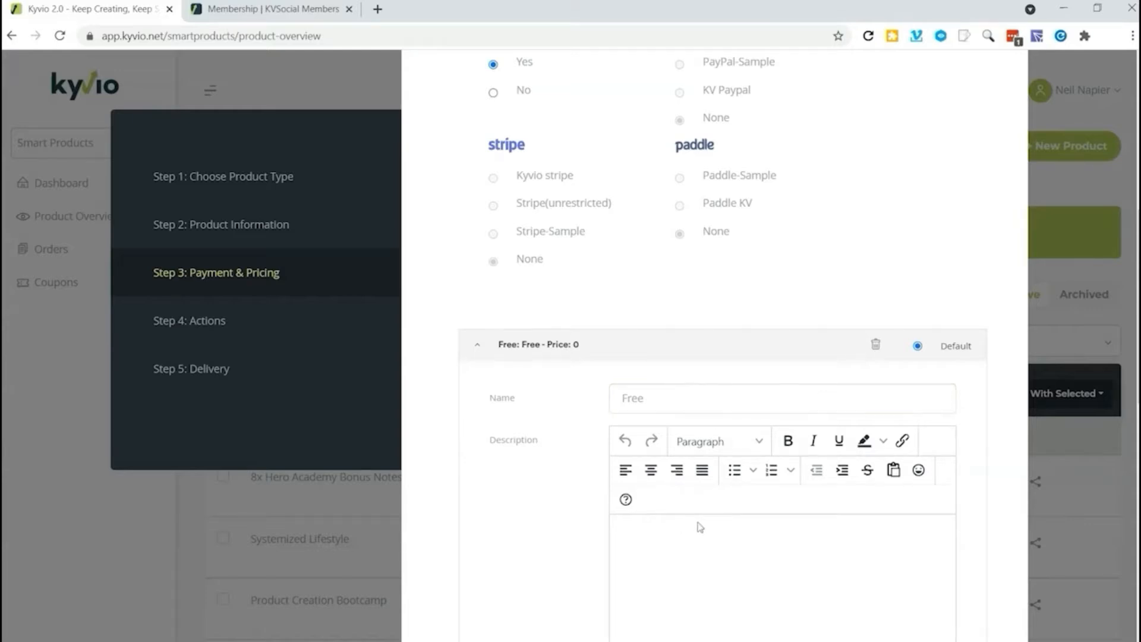
type("No charge")
Choose the enabled ThankYou page as the price variant's thank you page and continue to the product's actions
scroll(699, 520, "down", 2)
scroll(698, 521, "down", 5)
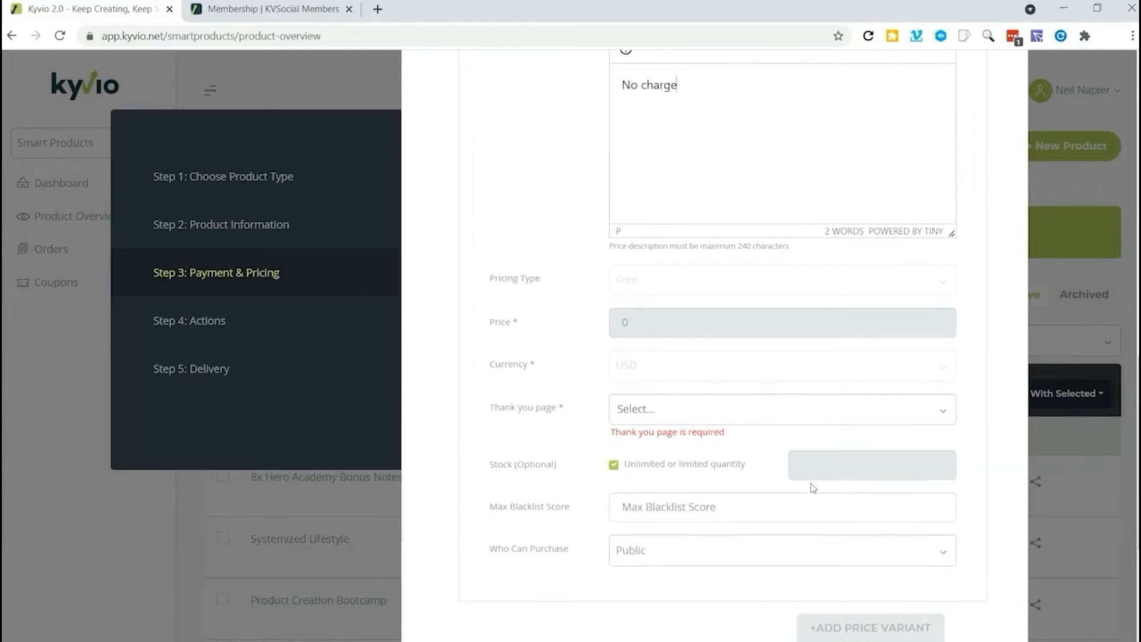
left_click(693, 411)
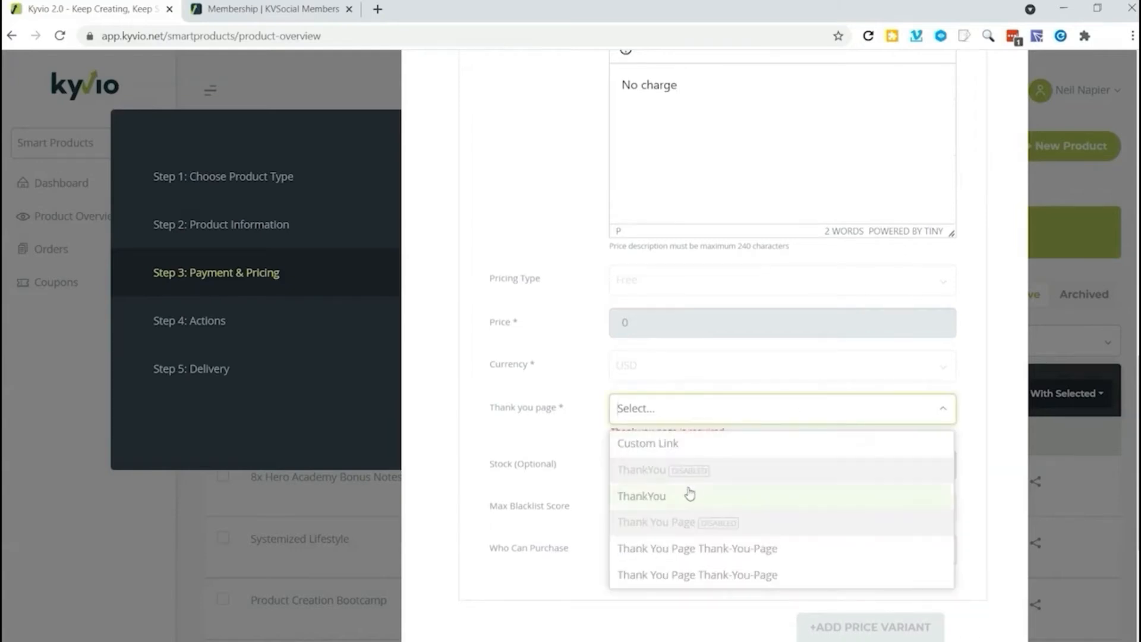
left_click(642, 499)
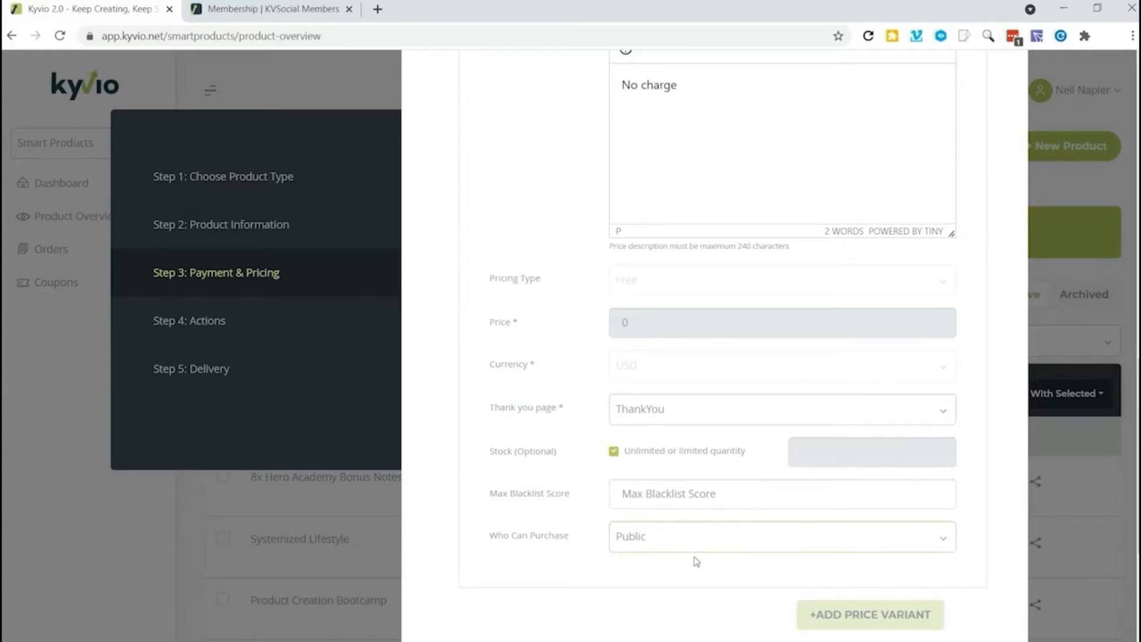
scroll(692, 560, "down", 4)
left_click(912, 466)
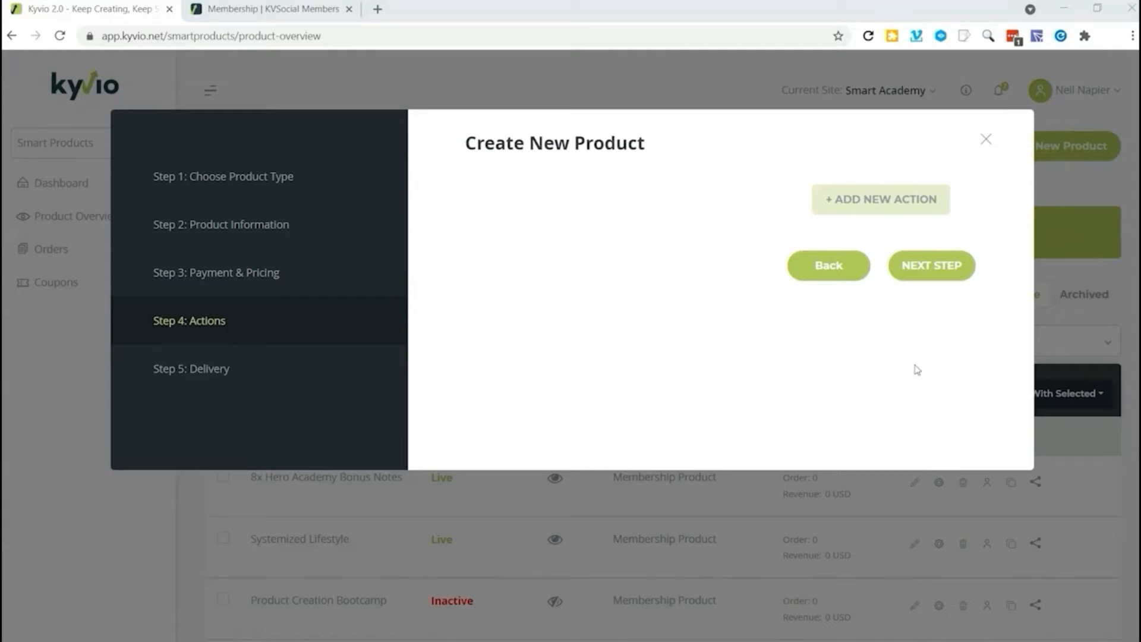
Skip adding actions, keep the default welcome email for delivery, and create the product
left_click(946, 277)
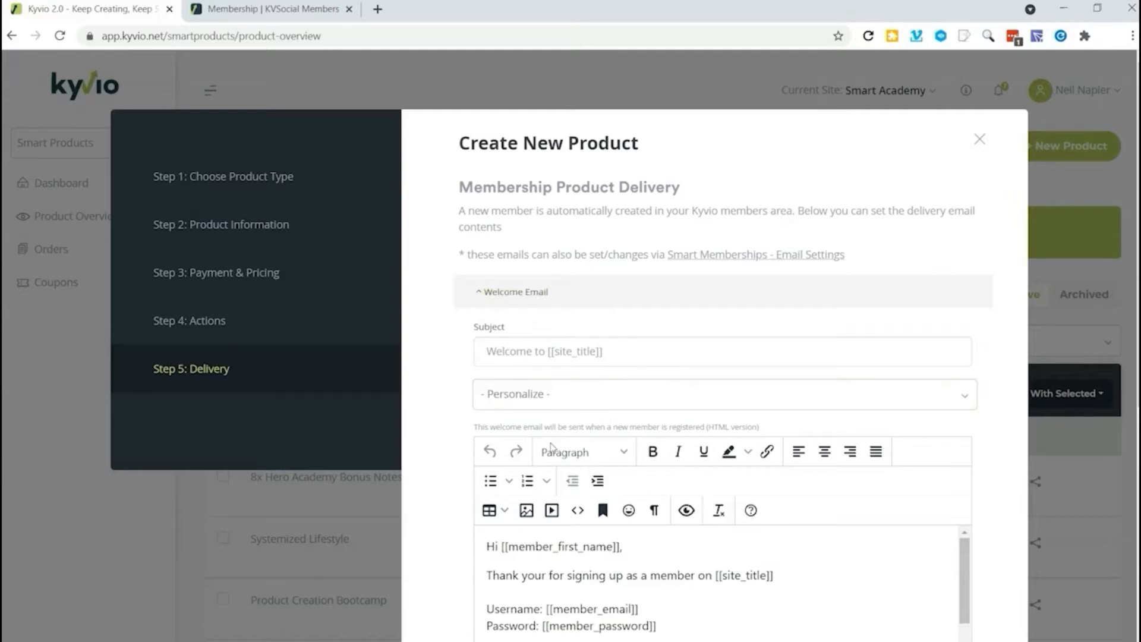
scroll(629, 415, "down", 3)
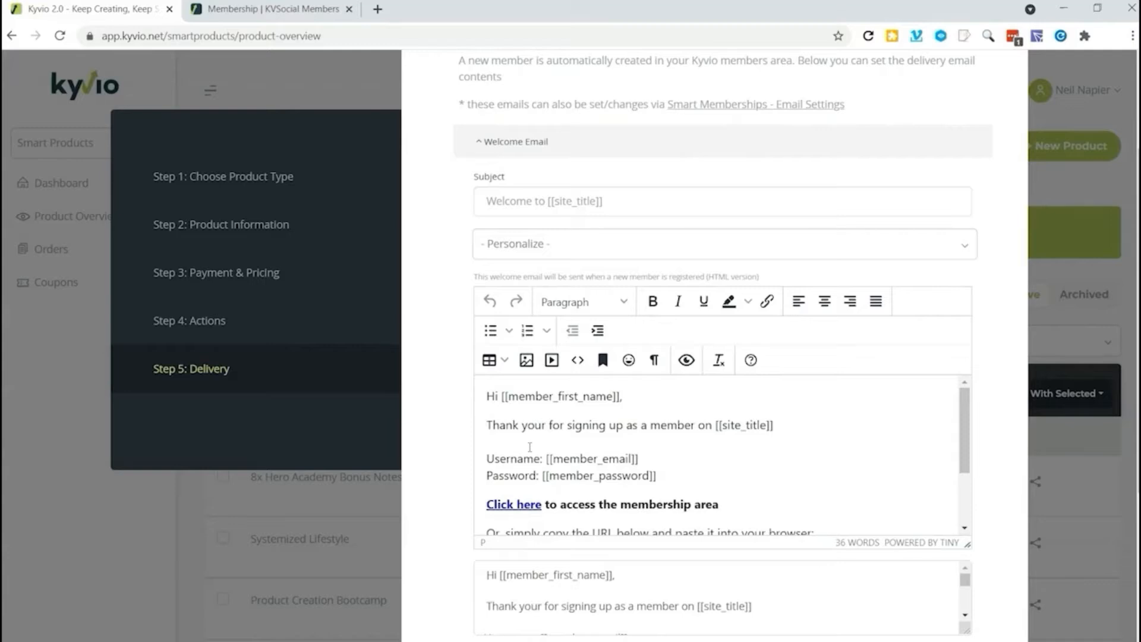
scroll(596, 450, "down", 2)
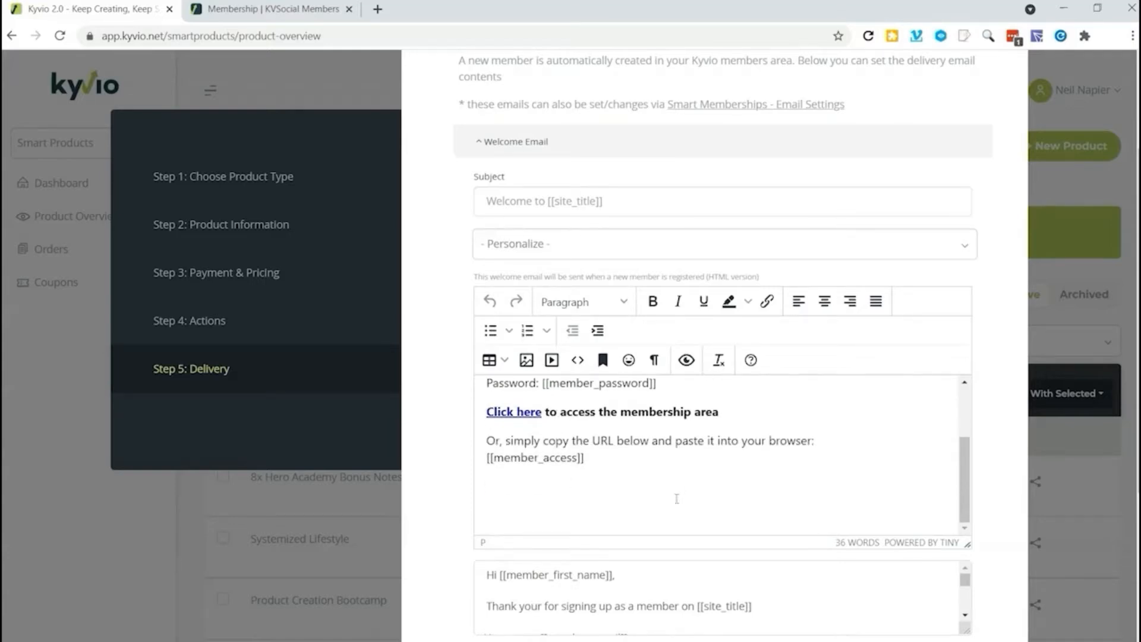
scroll(604, 376, "down", 4)
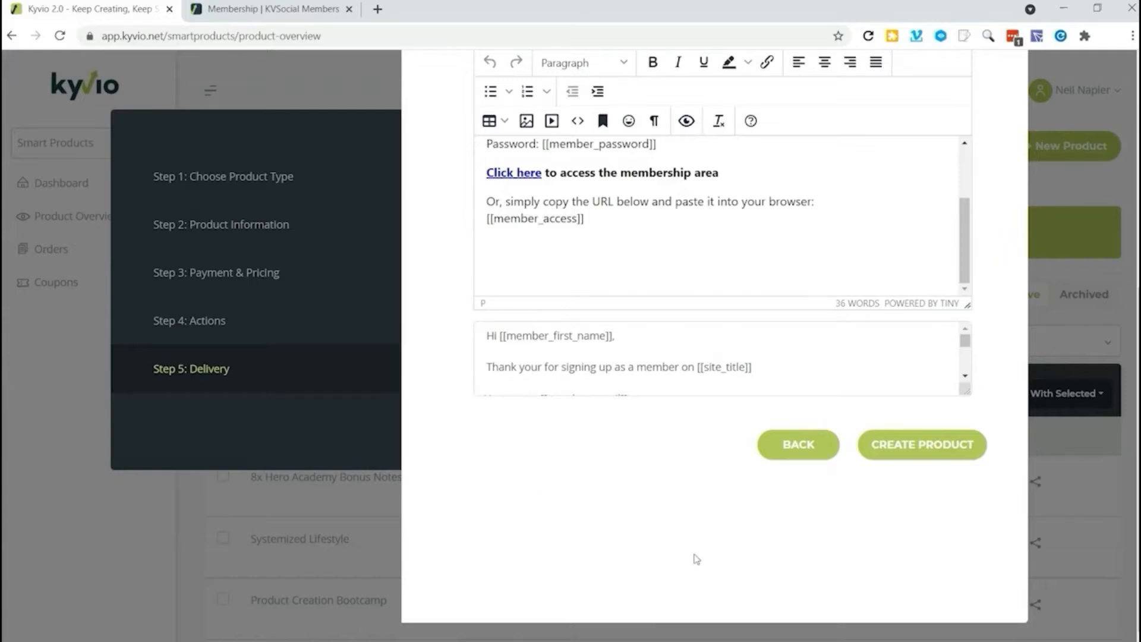
left_click(903, 455)
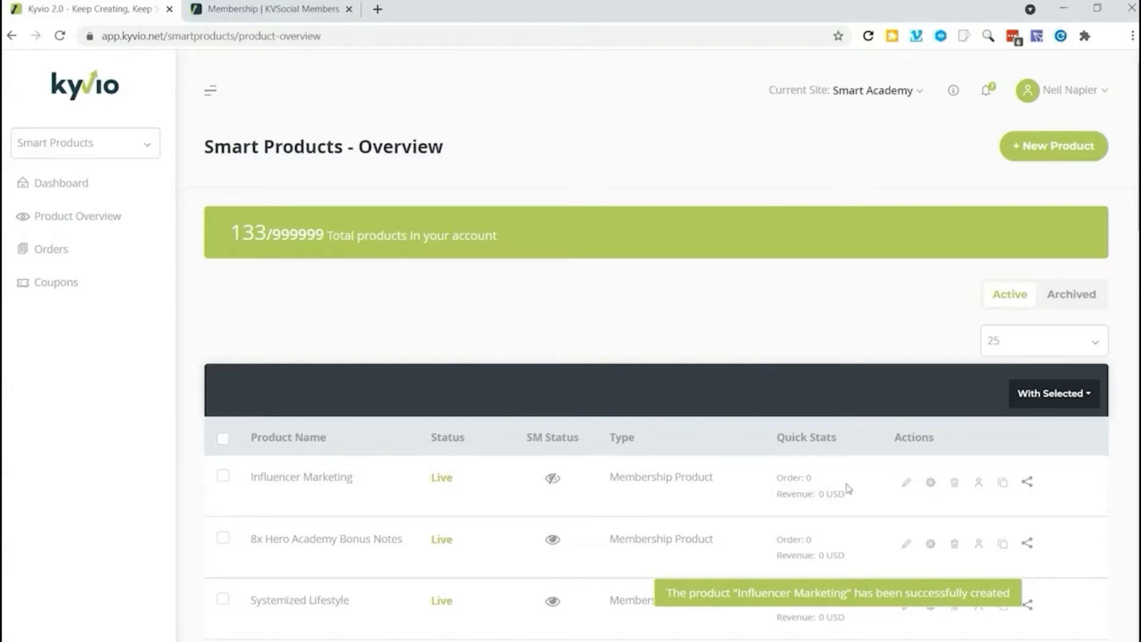
Edit the Influencer Marketing product and create a module named "Introduction" with the description "Introducing Influencer Marketing"
left_click(905, 483)
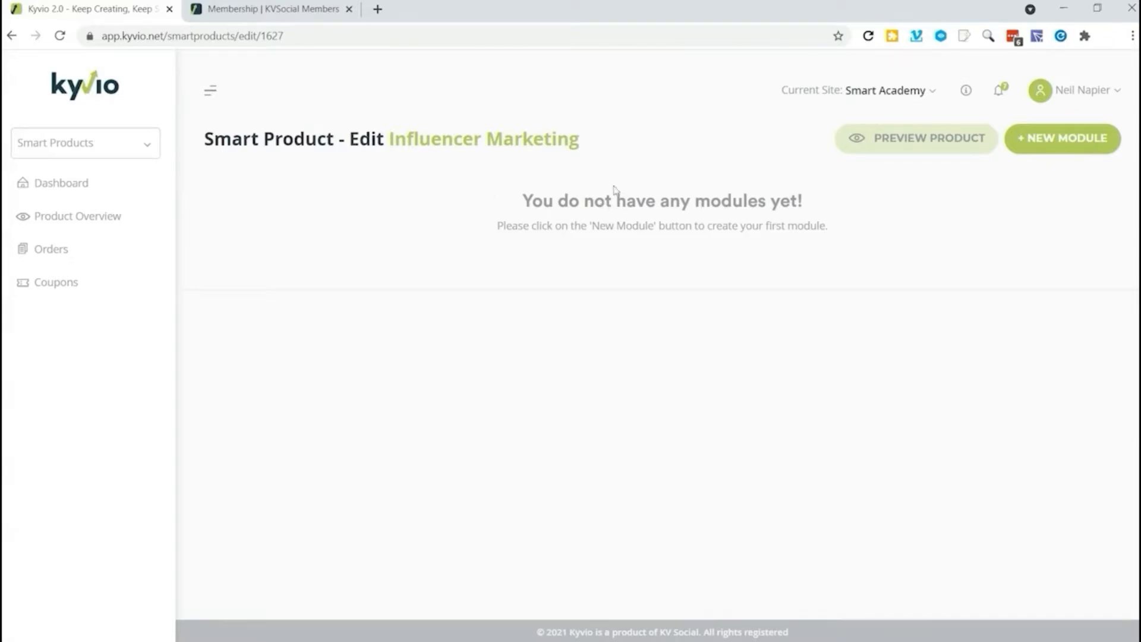
left_click(1057, 142)
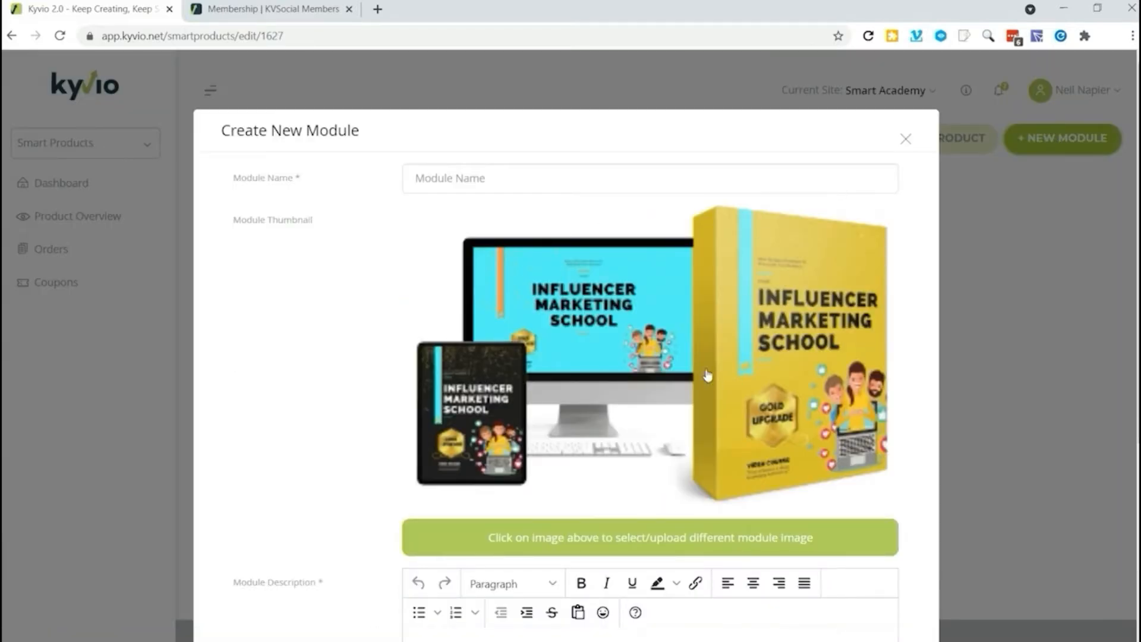
left_click(529, 179)
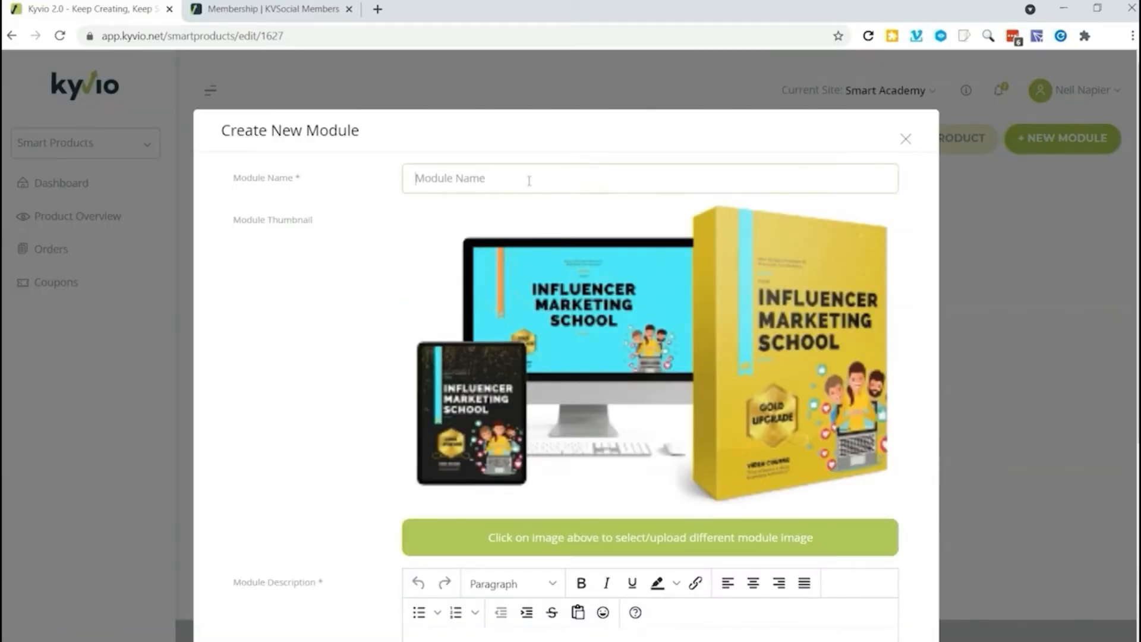
type("Introduction")
scroll(550, 345, "down", 5)
type("Introducing I")
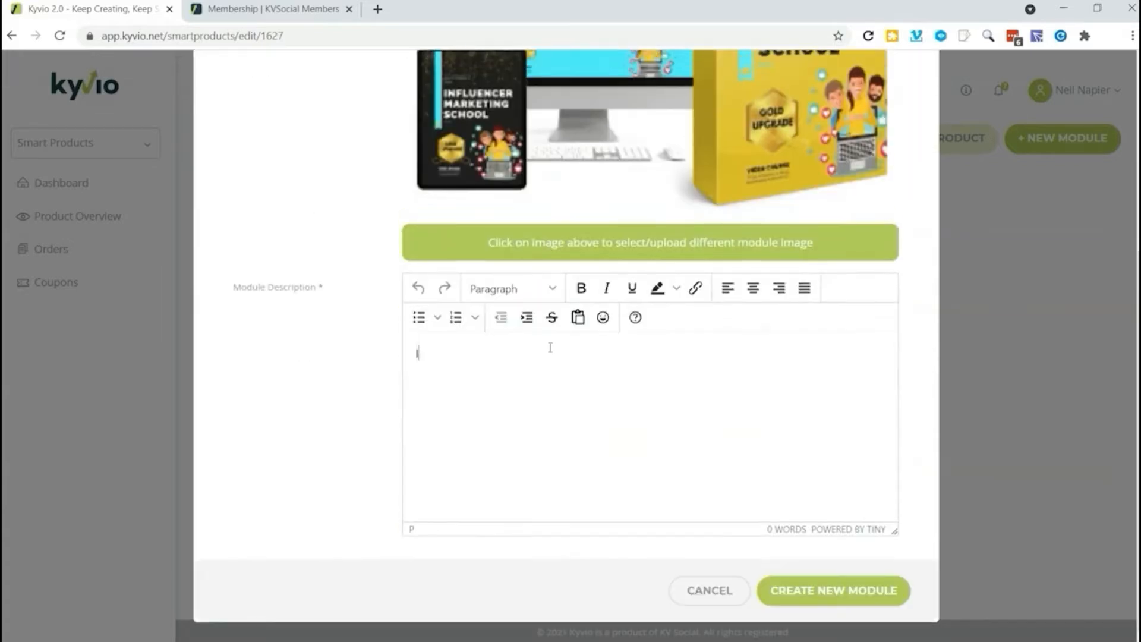
type("nfluencer Marketing")
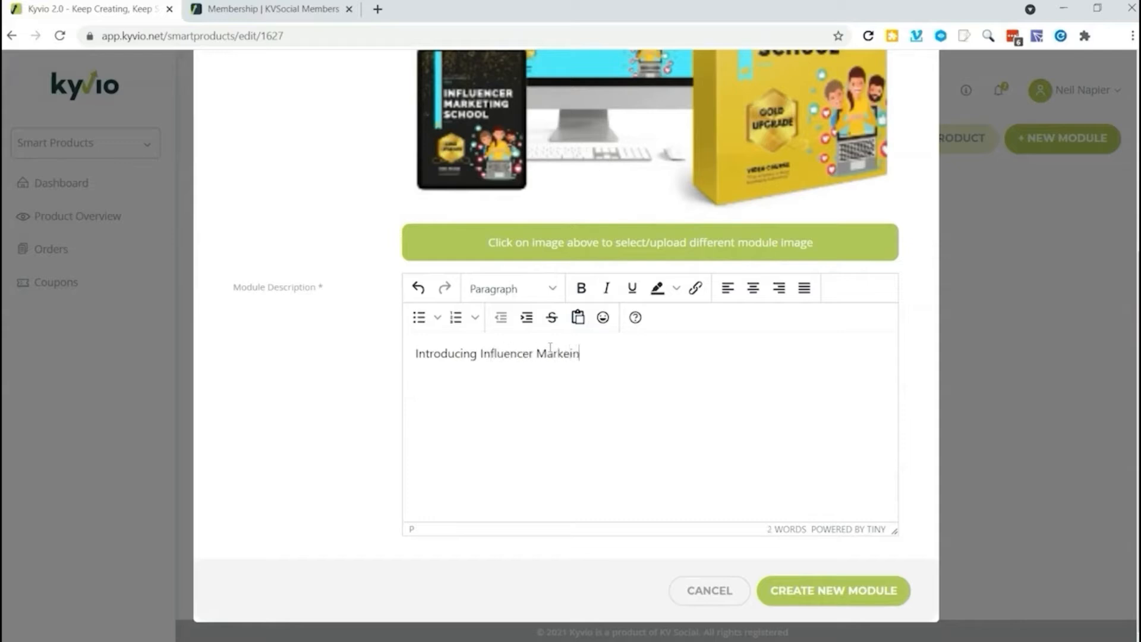
left_click(825, 590)
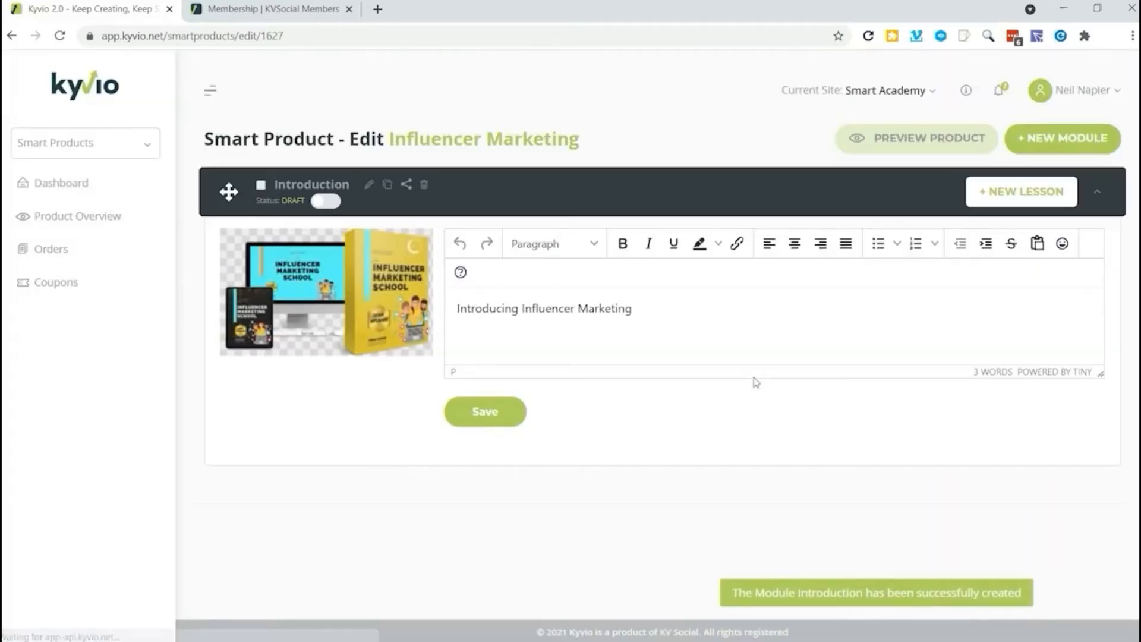
Create a lesson named "Intro Video" in the Introduction module
left_click(1020, 198)
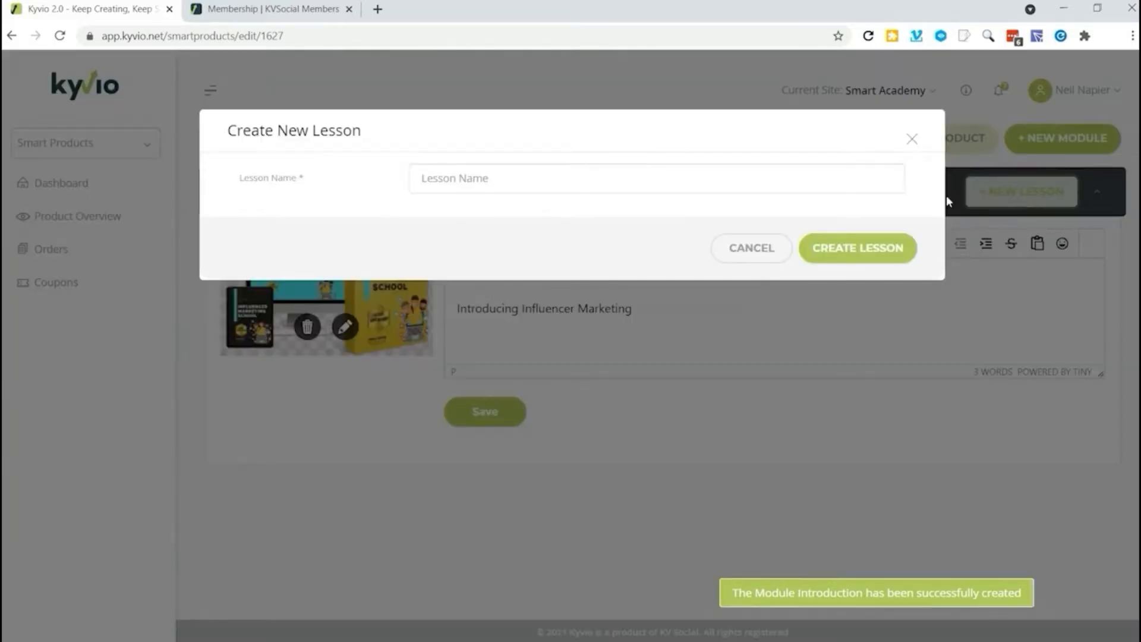
left_click(506, 186)
type("Intro Video")
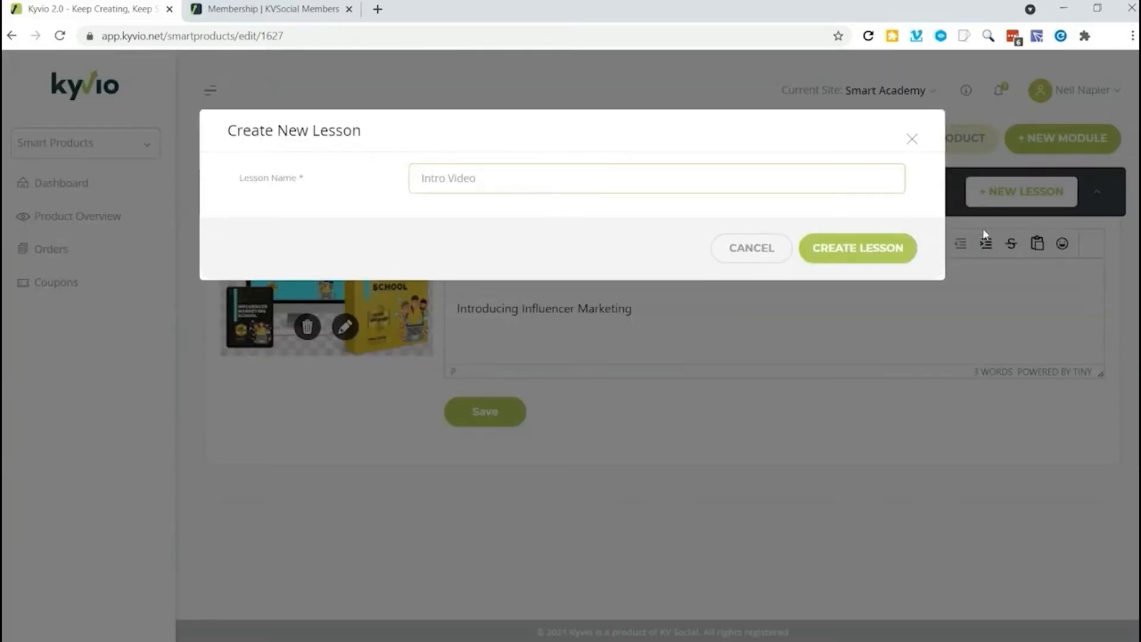
left_click(826, 254)
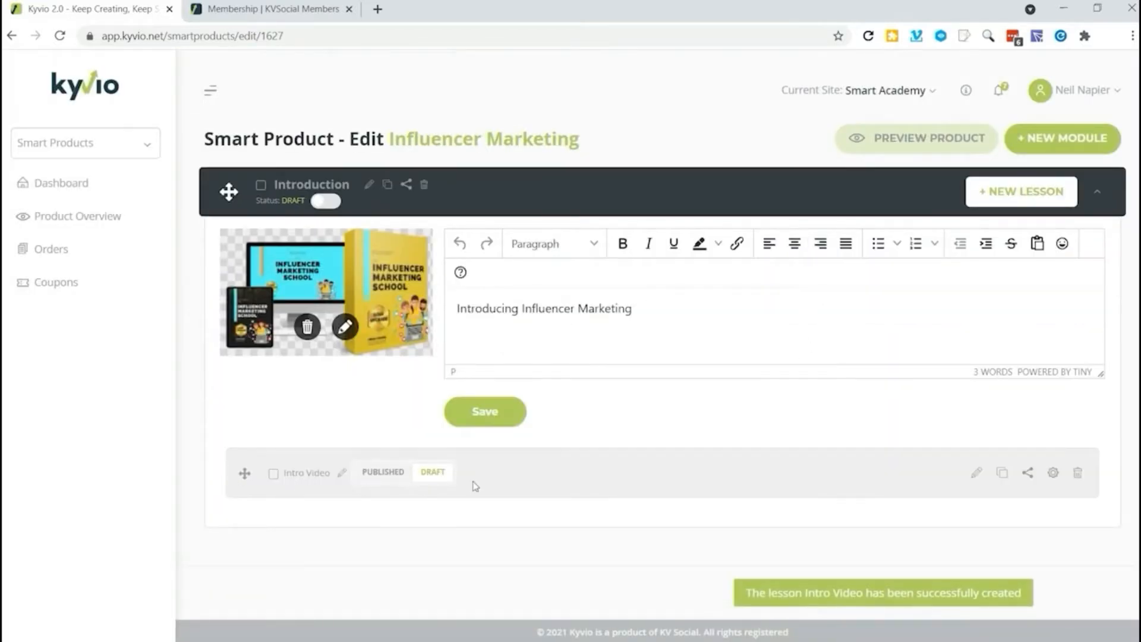
Insert the YouTube introduction video into the Intro Video lesson by pasting its iframe embed code as the media source, and save the content
left_click(976, 473)
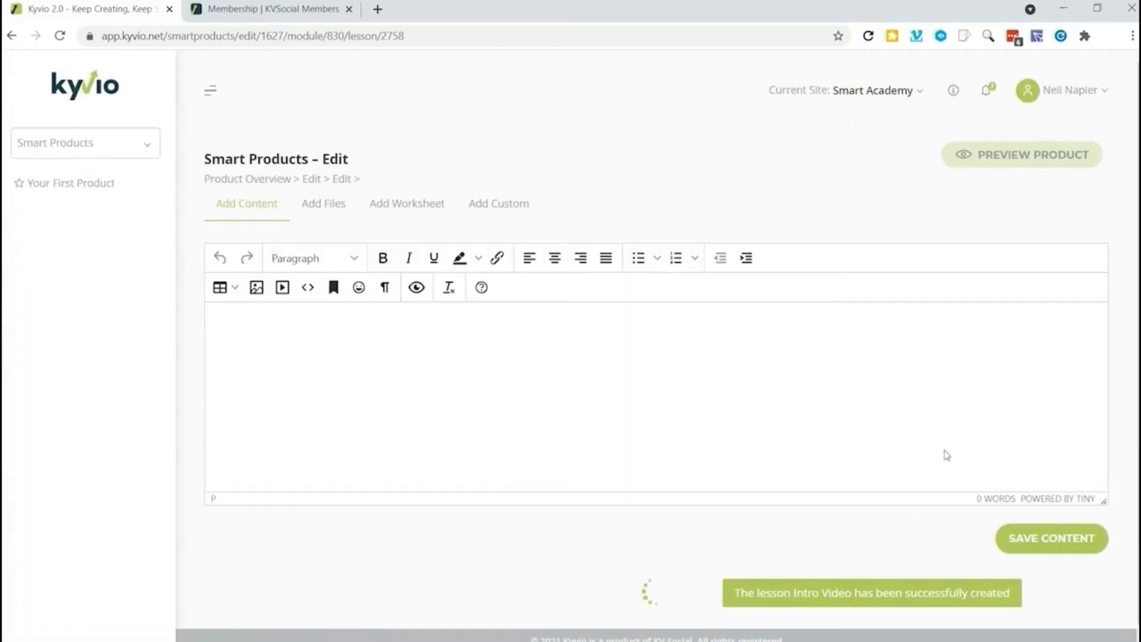
left_click(282, 287)
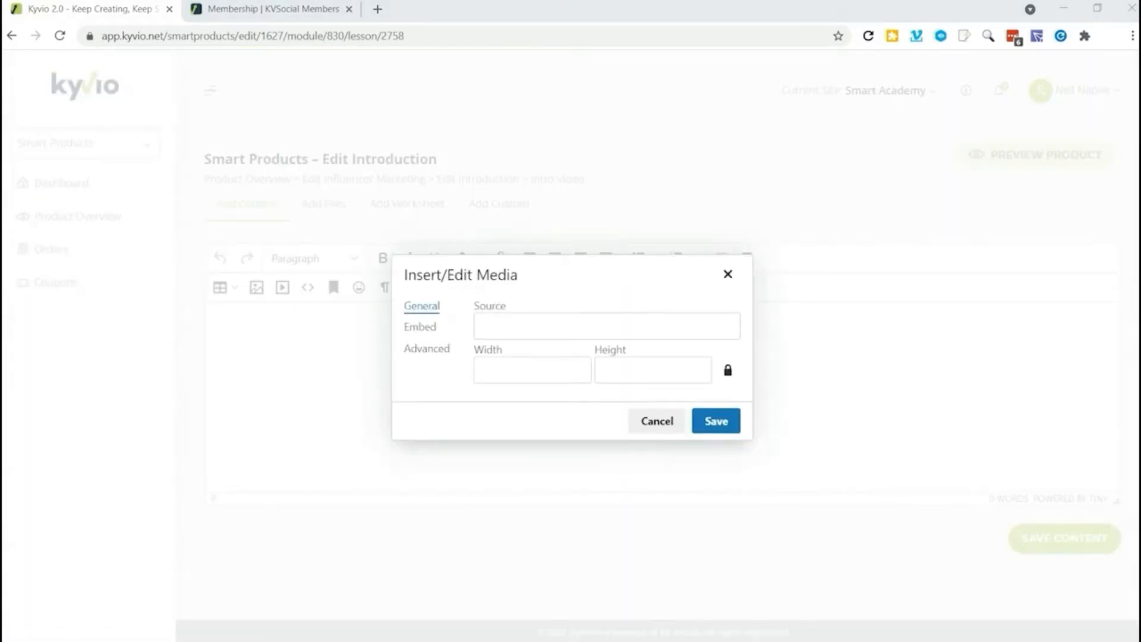
left_click(502, 326)
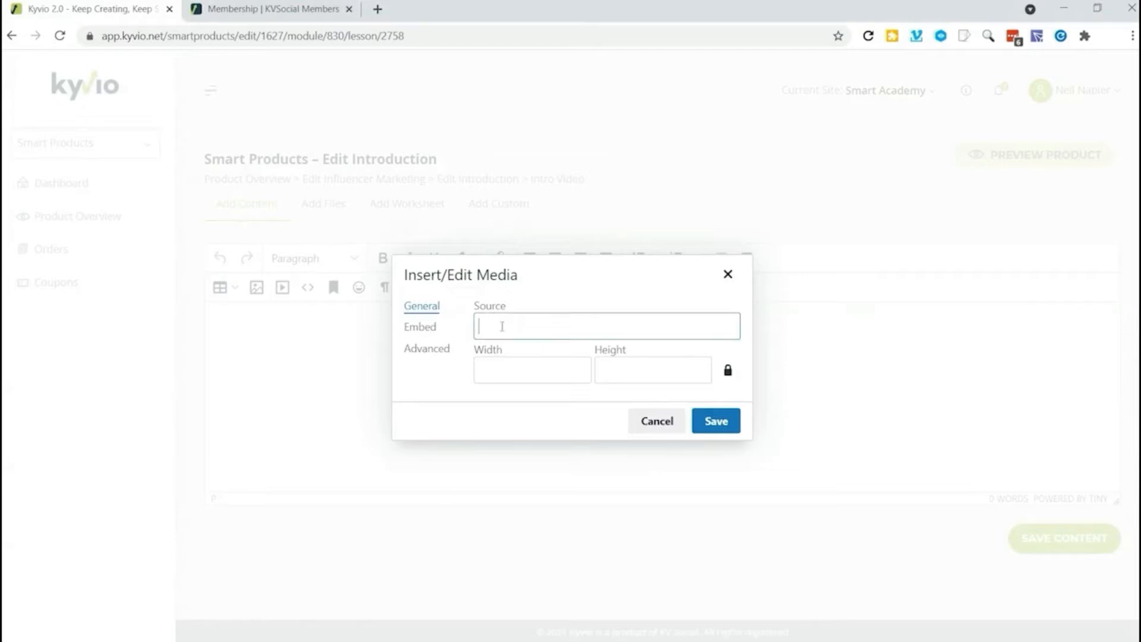
key("ctrl+v")
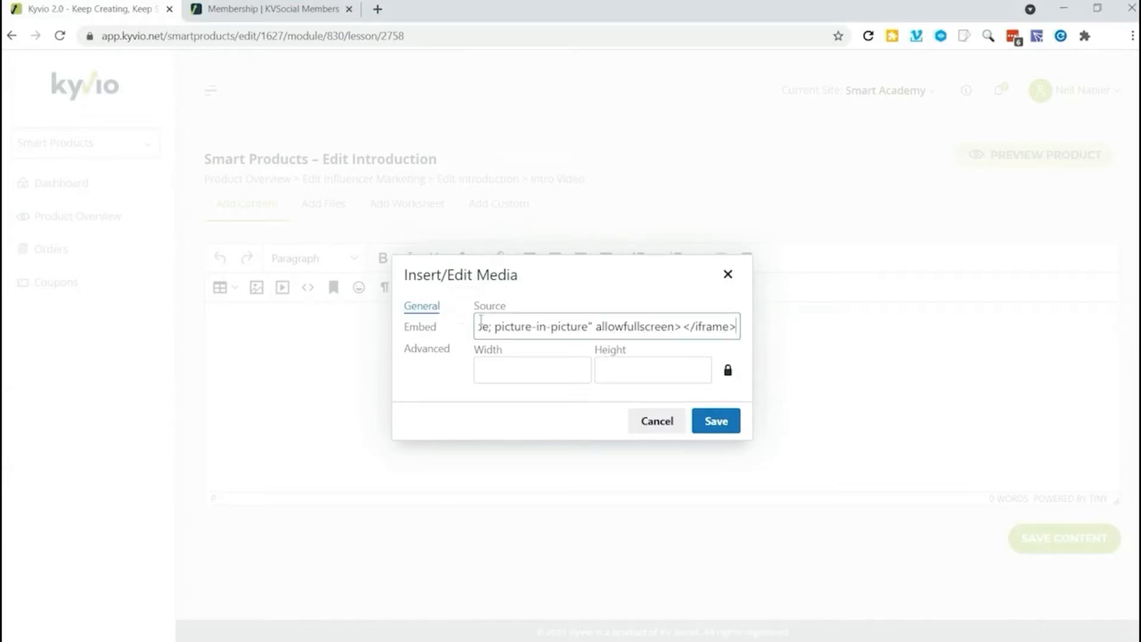
left_click(715, 421)
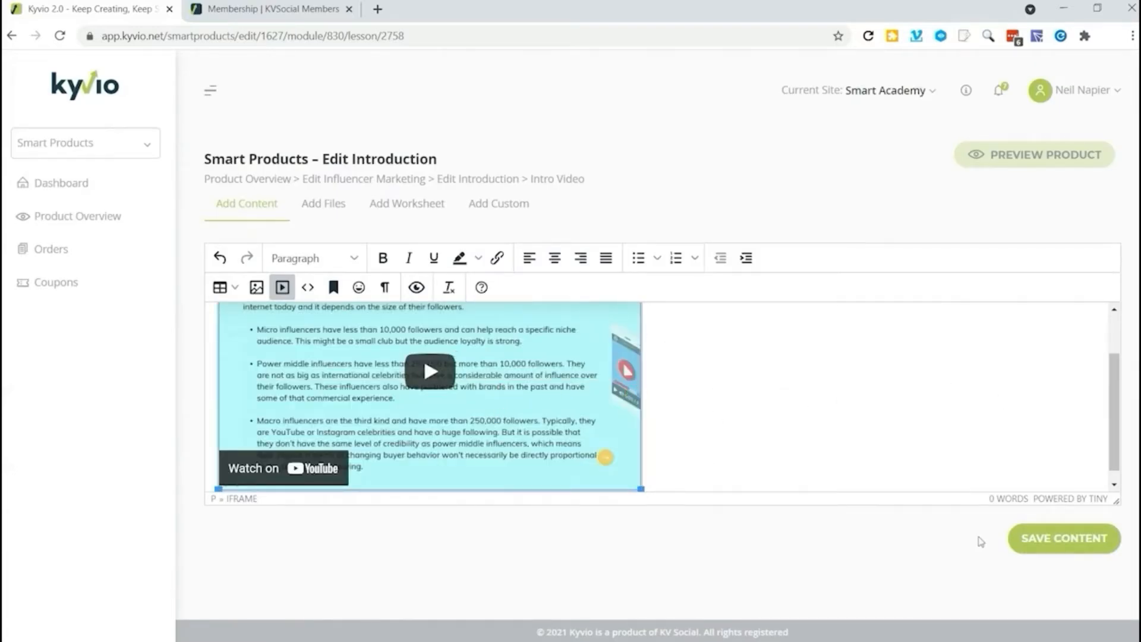
left_click(1057, 547)
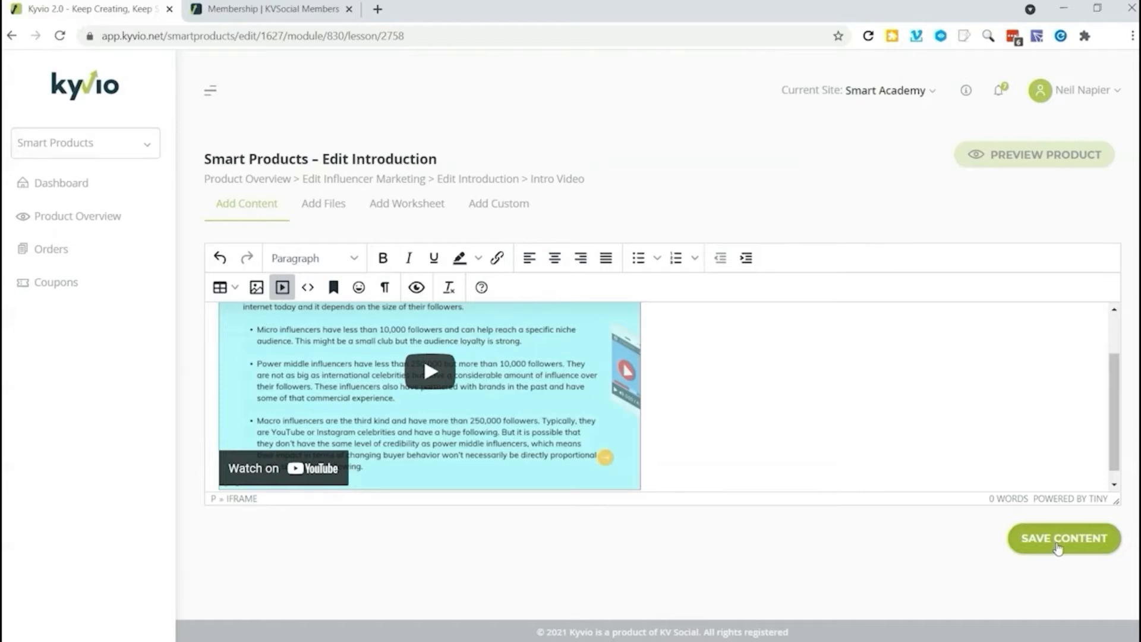
scroll(767, 496, "down", 1)
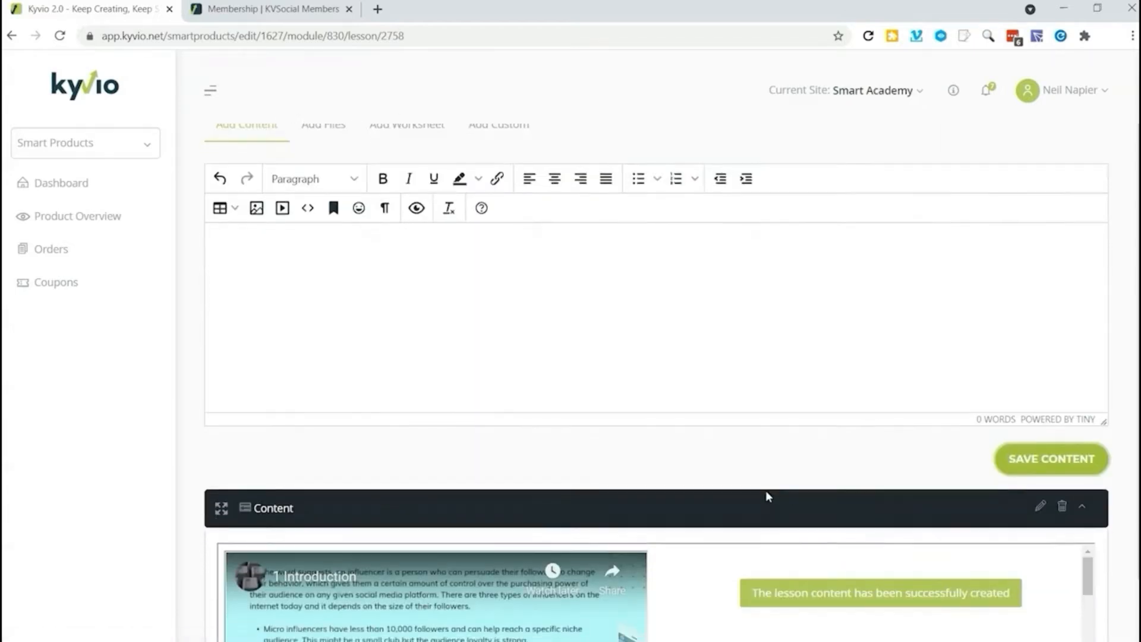
scroll(766, 496, "down", 1)
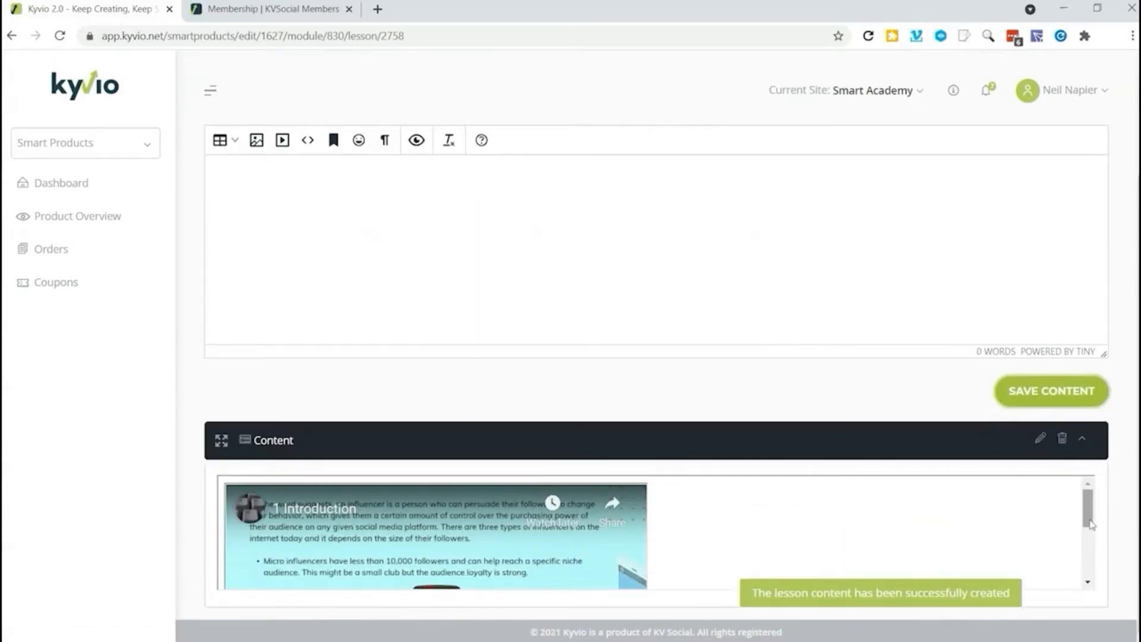
left_click_drag(1091, 524, 1033, 438)
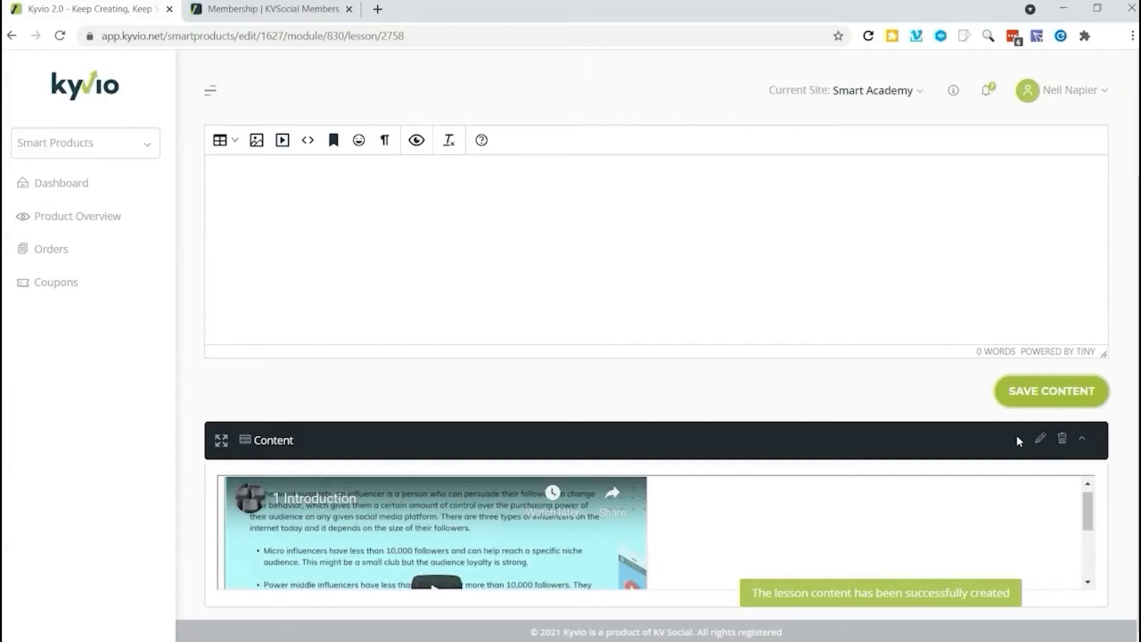
scroll(732, 429, "up", 1)
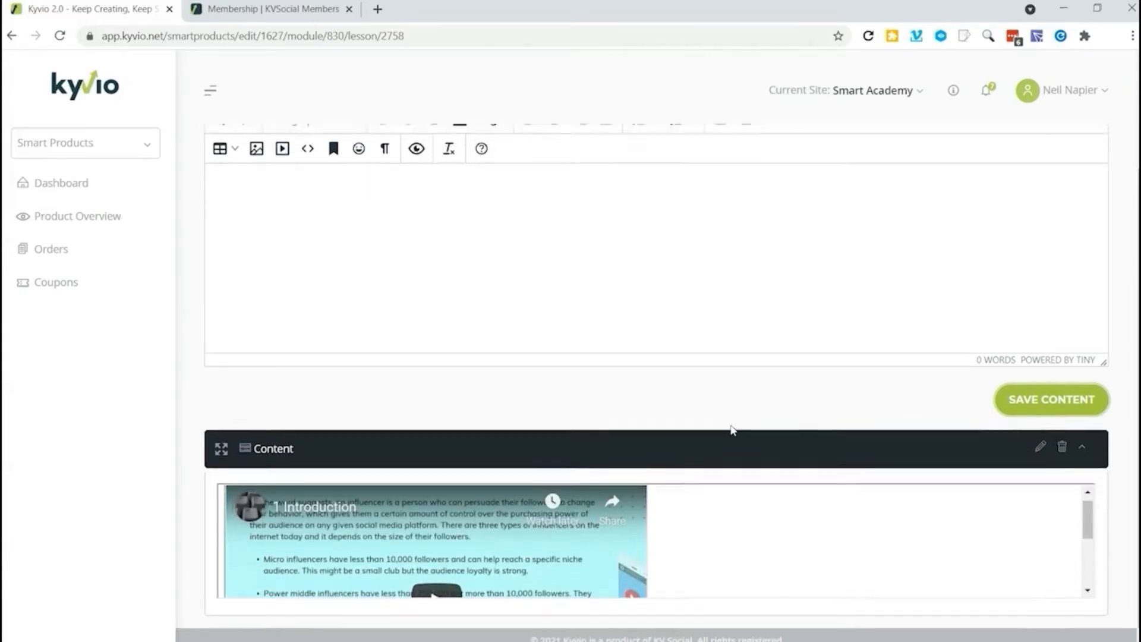
scroll(732, 429, "up", 2)
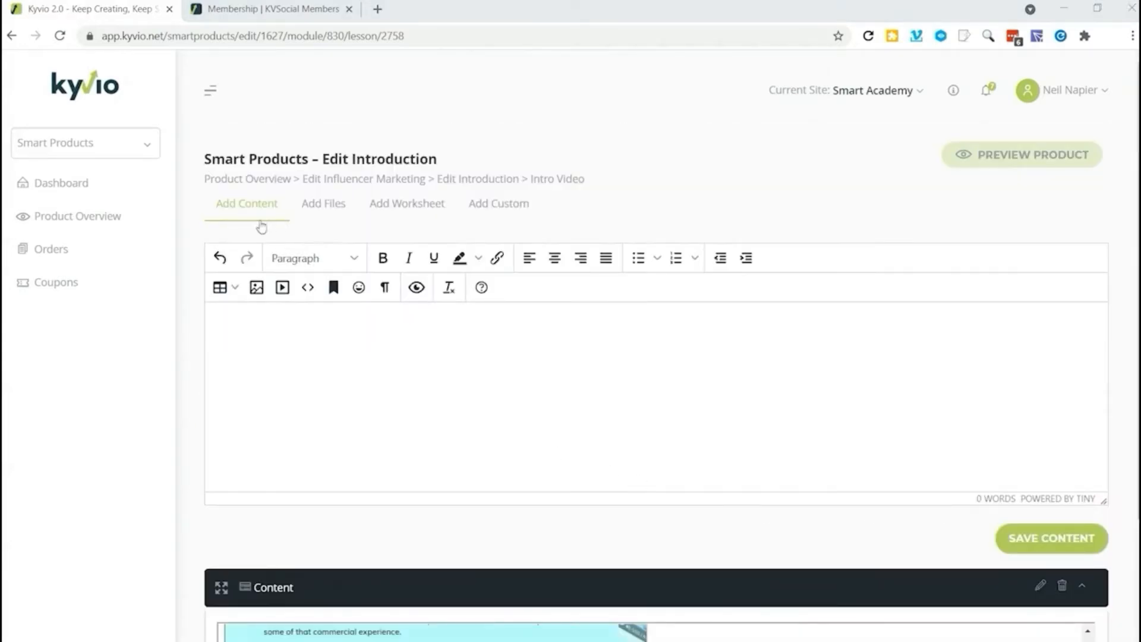
Publish the Influencer Marketing product's Introduction module and its Intro Video lesson, and preview the module's lessons as a member
left_click(256, 182)
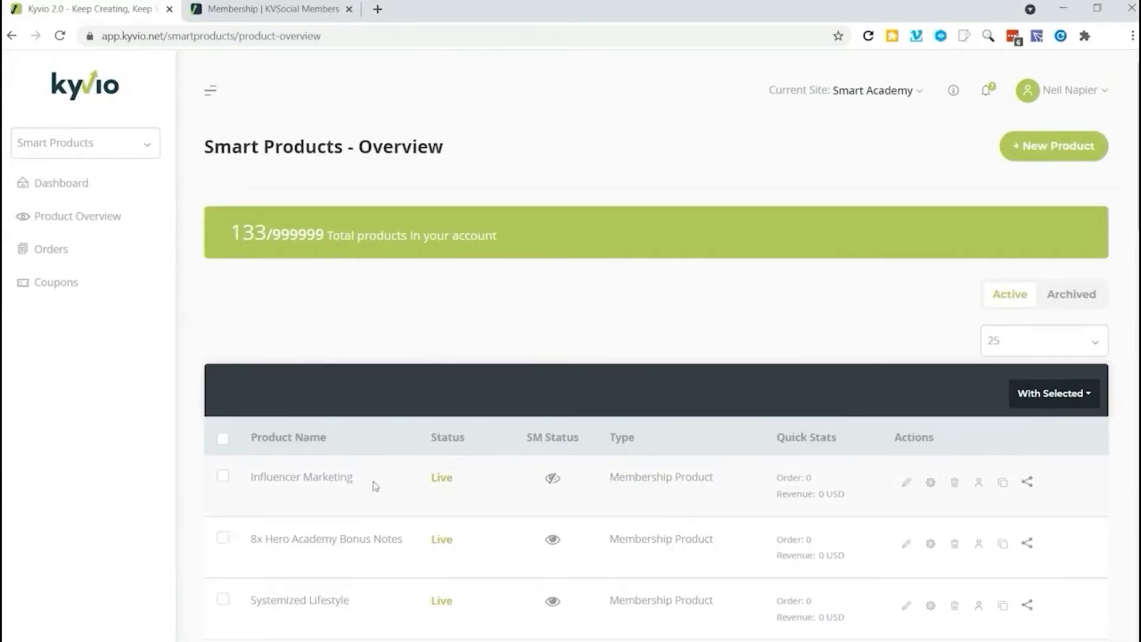
left_click(906, 482)
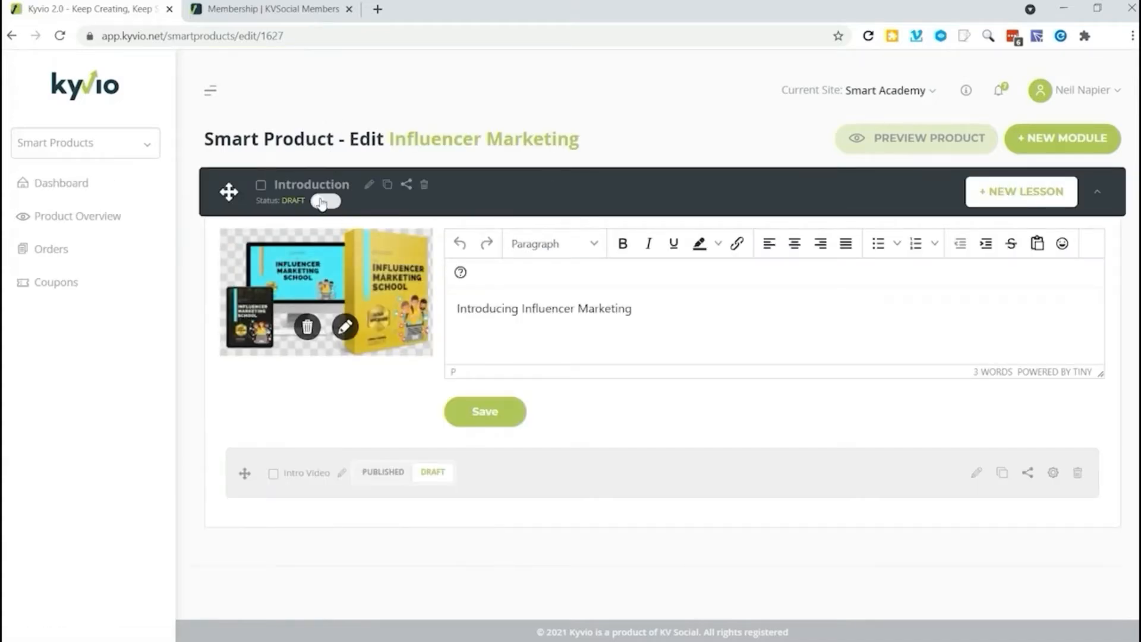
left_click(326, 200)
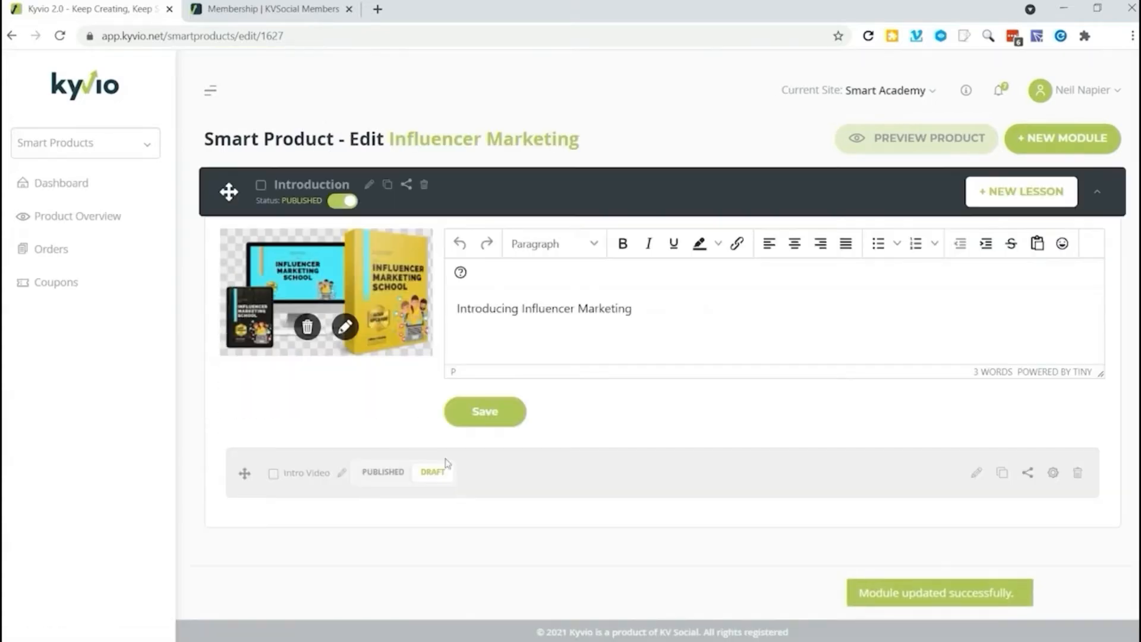
left_click(380, 475)
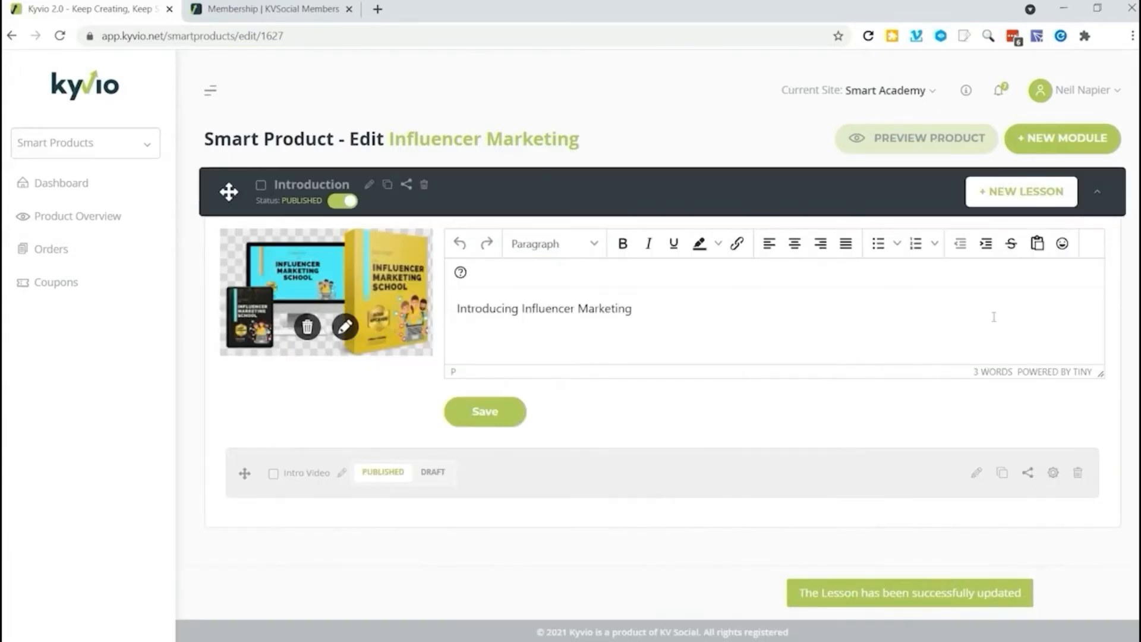
left_click(919, 140)
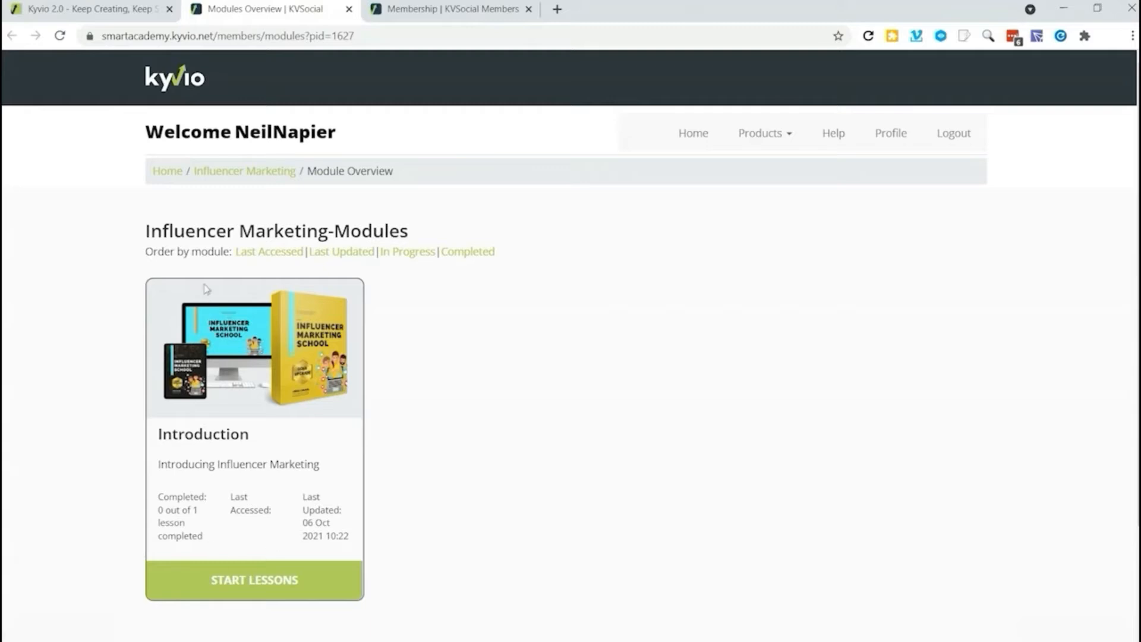
left_click(257, 575)
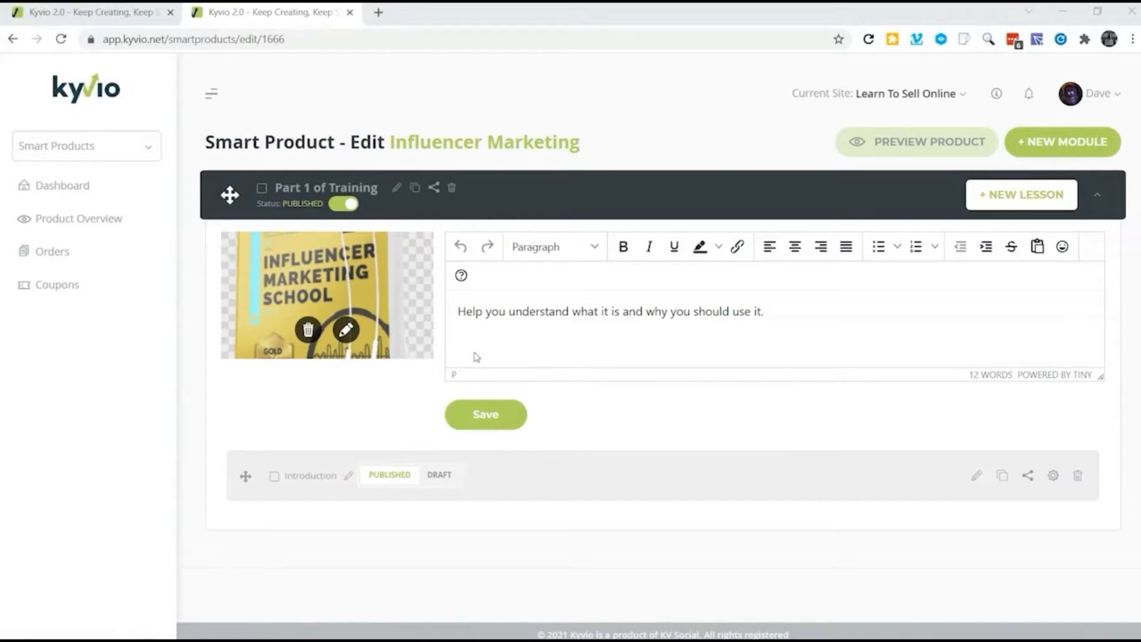
Open the Introduction lesson in the Part 1 of Training module for editing and start a worksheet named "A quick checkup."
left_click(977, 476)
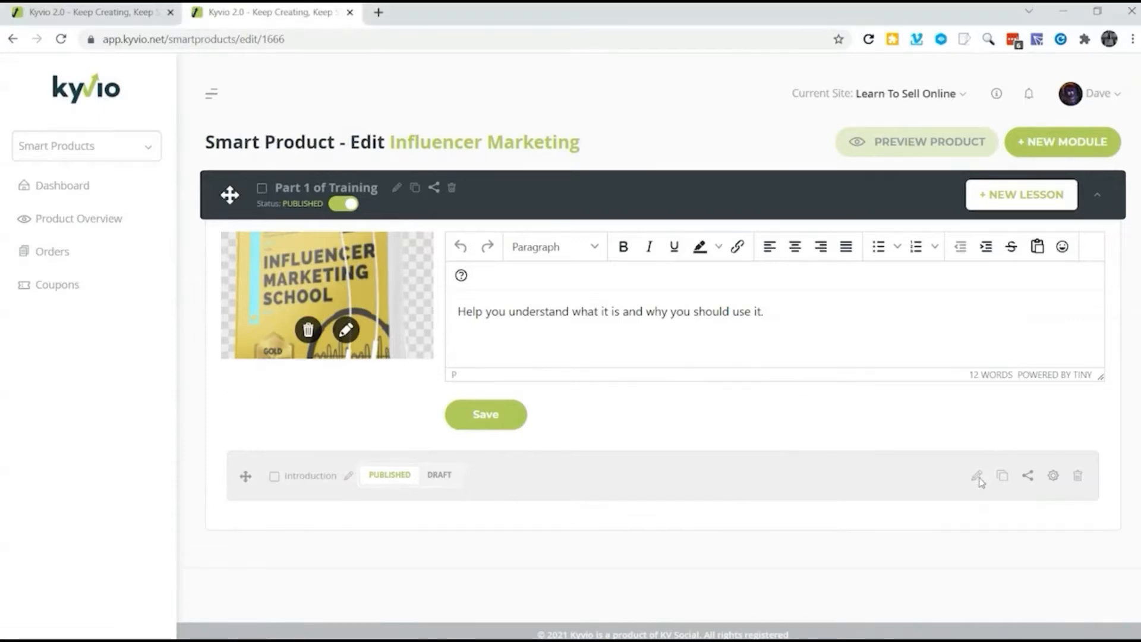
scroll(487, 361, "down", 3)
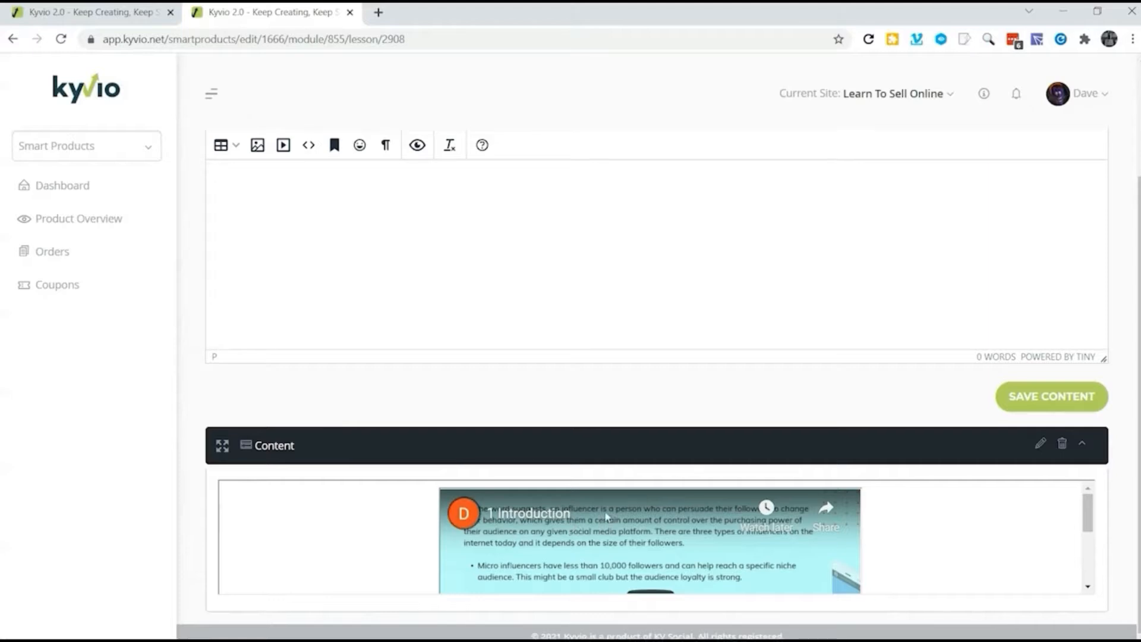
scroll(313, 291, "up", 3)
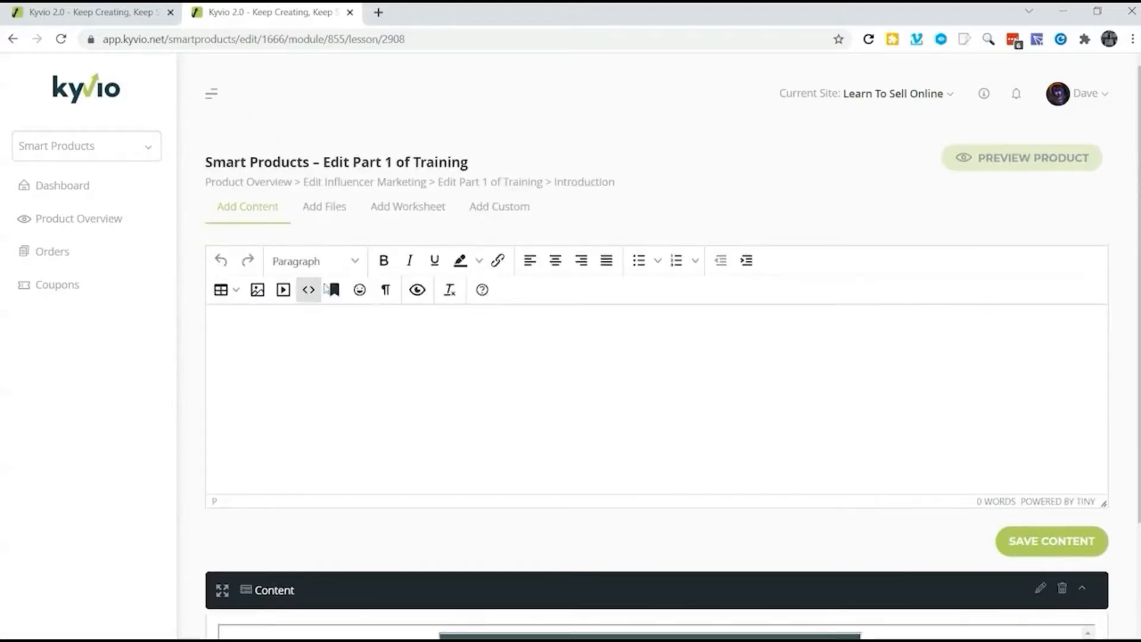
left_click(404, 212)
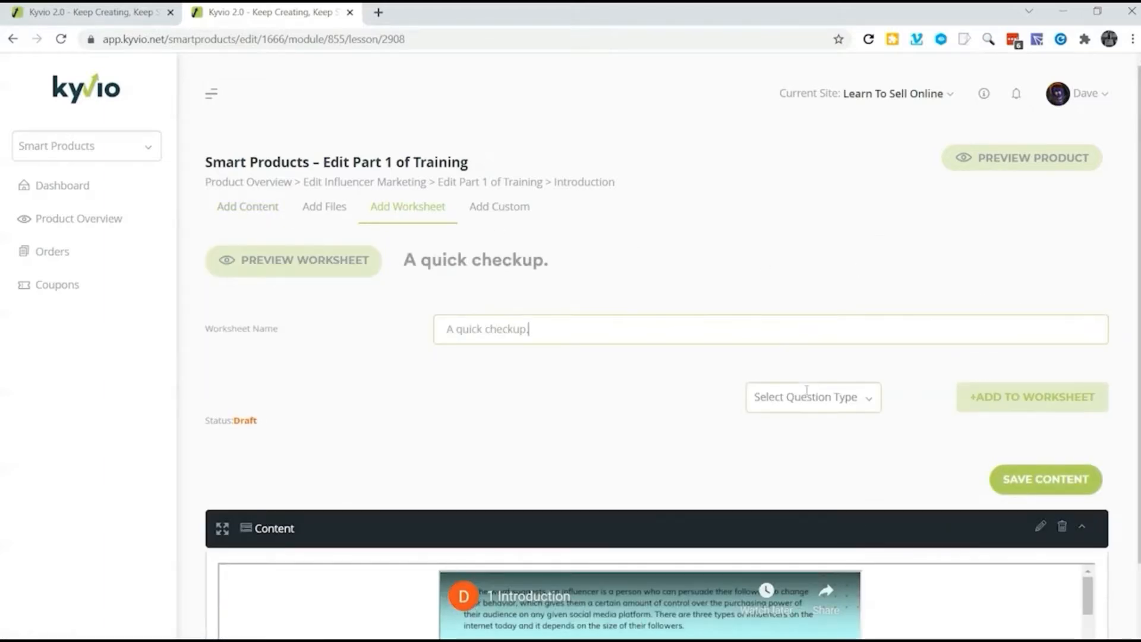
Add the multiple-choice question "What is an influencer marketer?" with three options about playing disc golf, shopping a lot, and persuading others to change their behavior
left_click(806, 397)
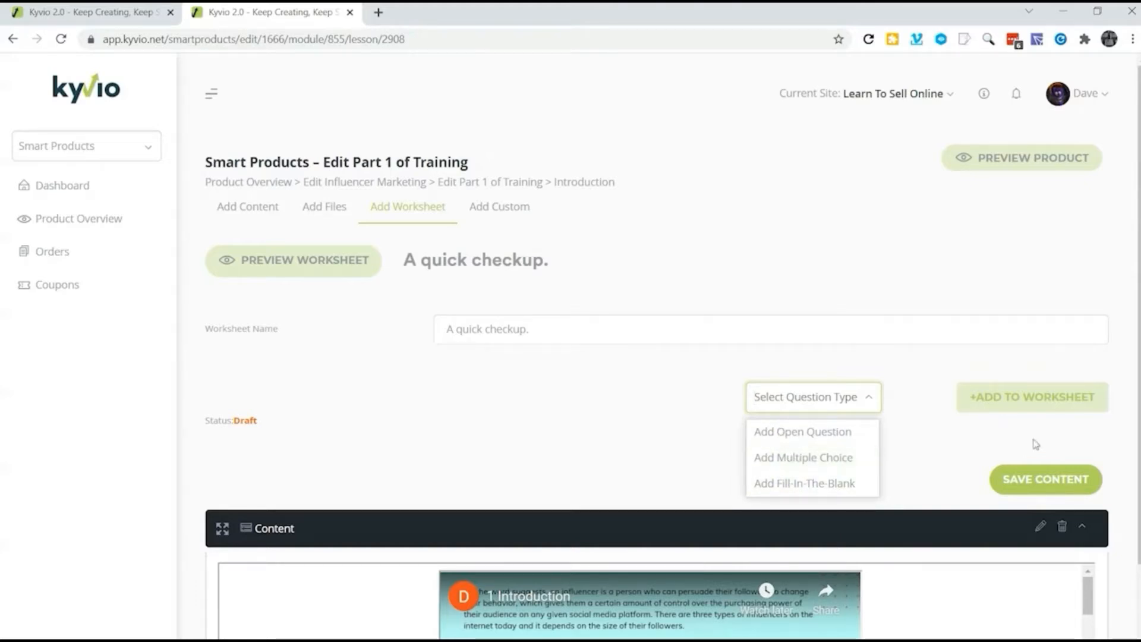
left_click(811, 466)
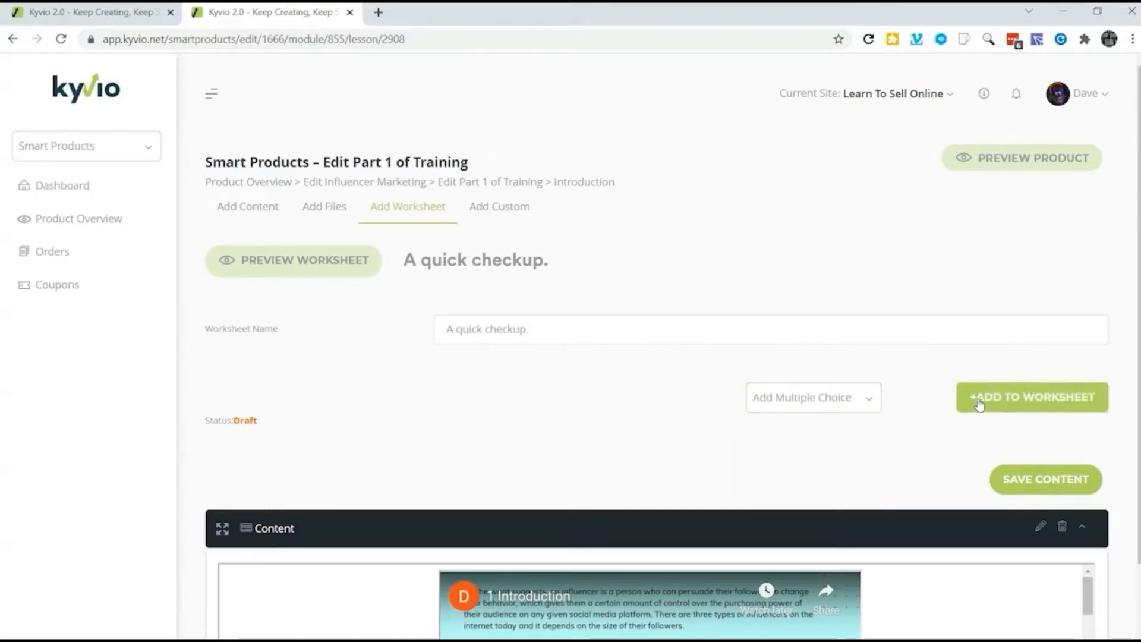
left_click(978, 405)
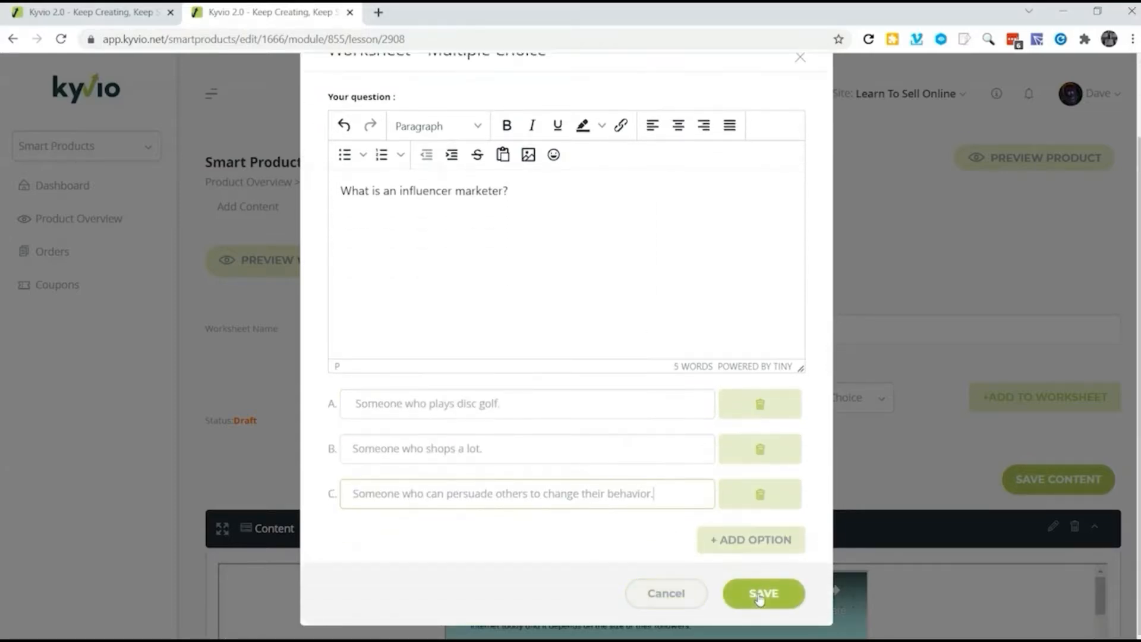
left_click(760, 593)
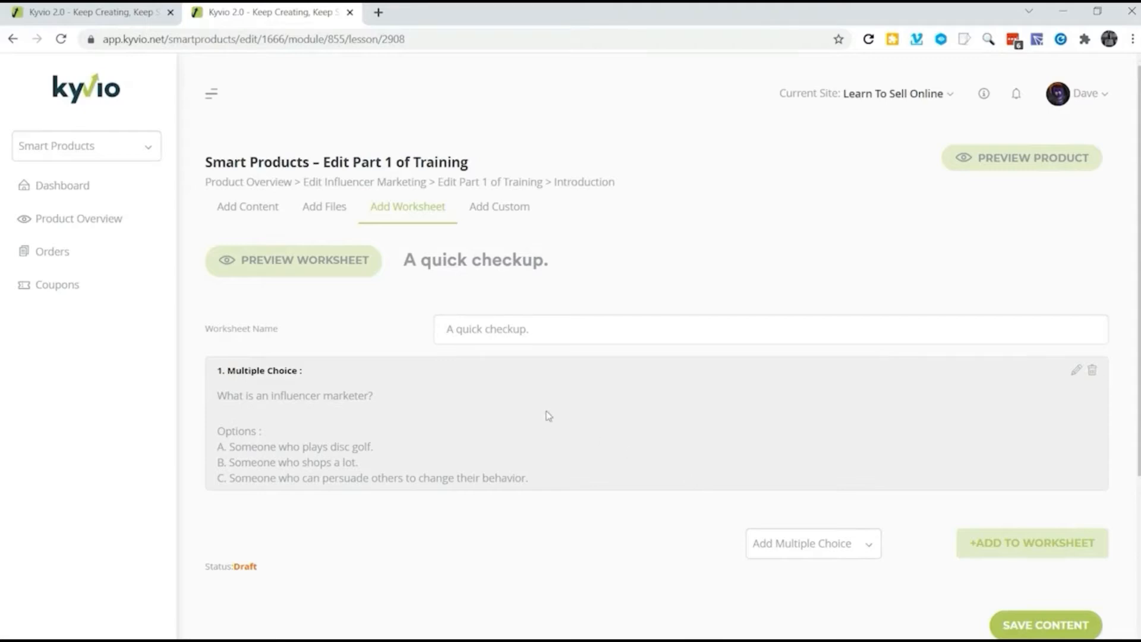
Set the "A quick checkup." worksheet's status to Published and save it to the lesson
left_click(245, 568)
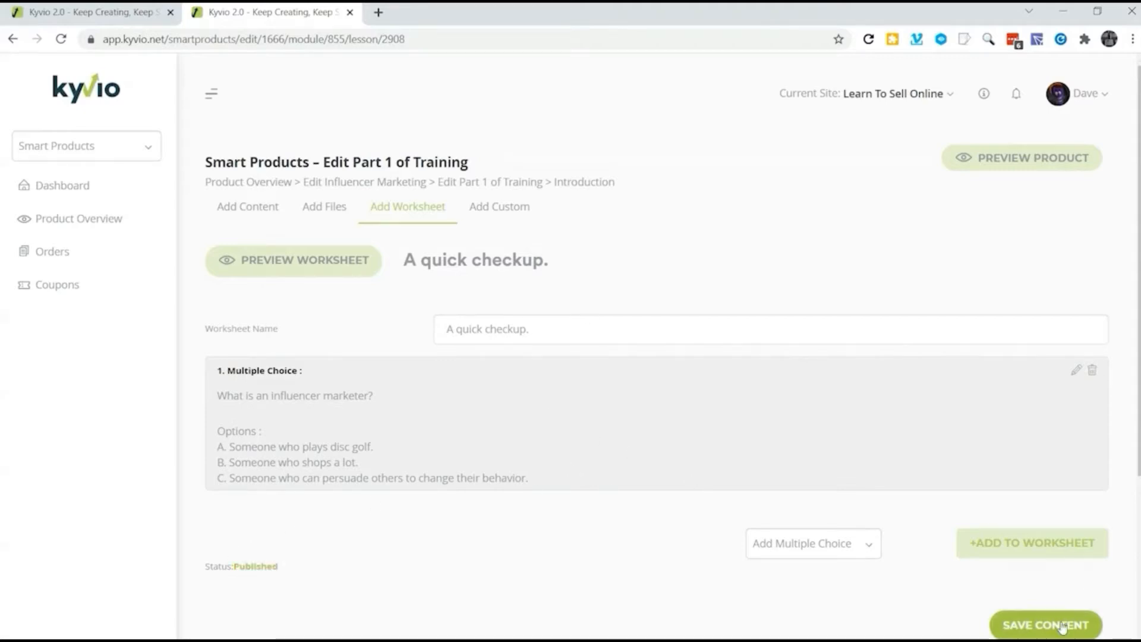
left_click(1044, 623)
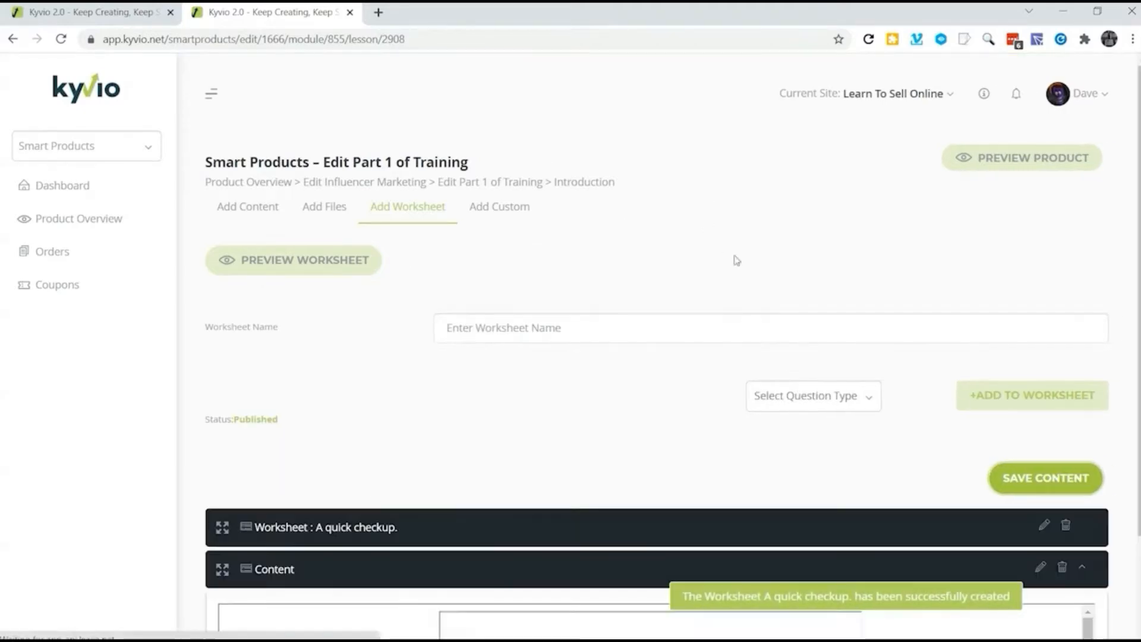
Preview the lesson with its worksheet, and open the lesson editor's section for adding files
left_click(1022, 158)
left_click(483, 448)
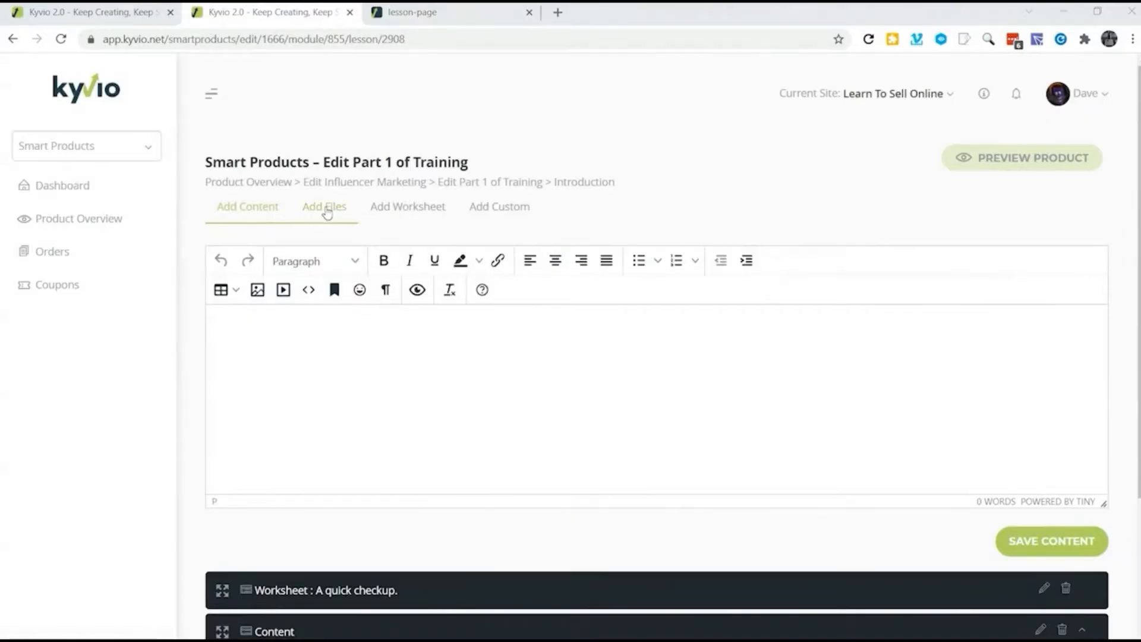
left_click(326, 212)
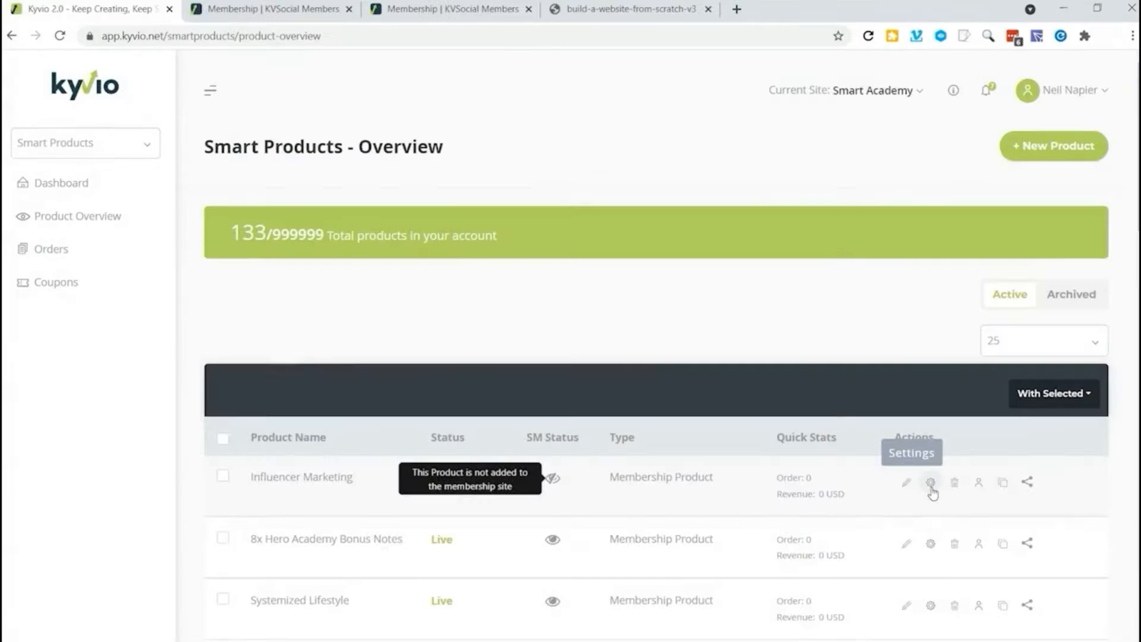
Try out a new action for the Influencer Marketing product, triggered when a customer has purchased the Free price variant, and look over the available actions
left_click(931, 487)
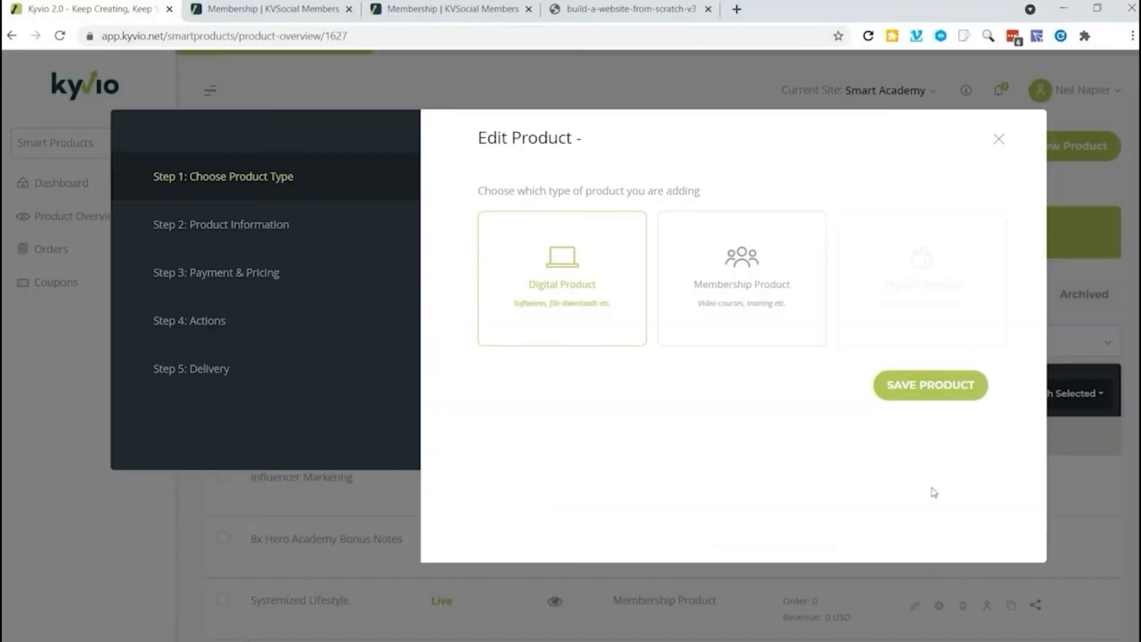
left_click(766, 301)
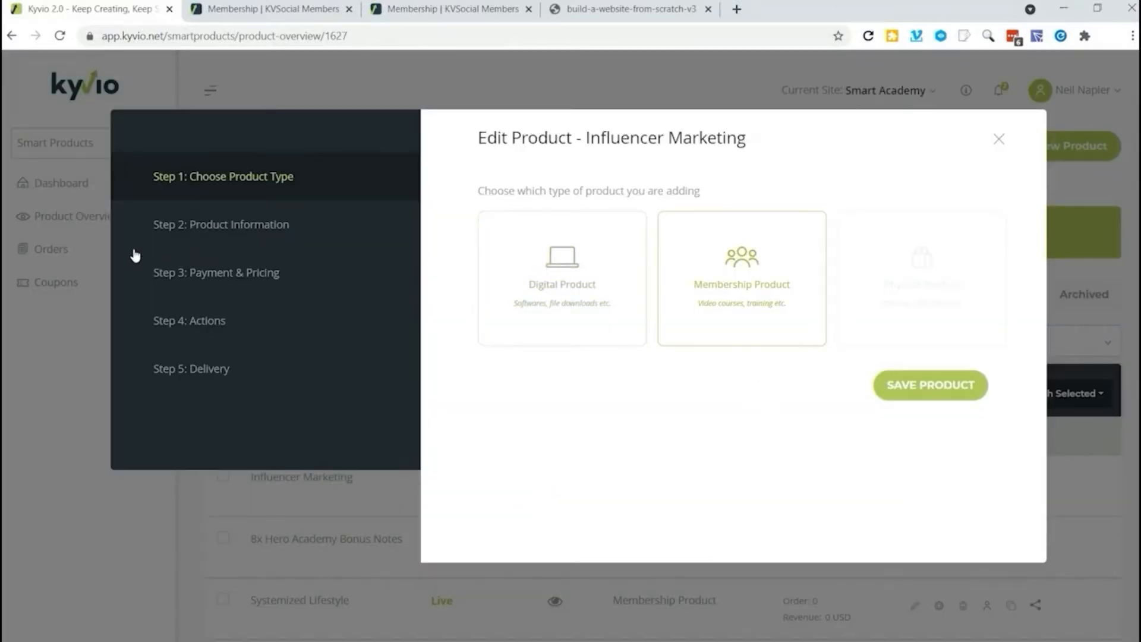
left_click(206, 317)
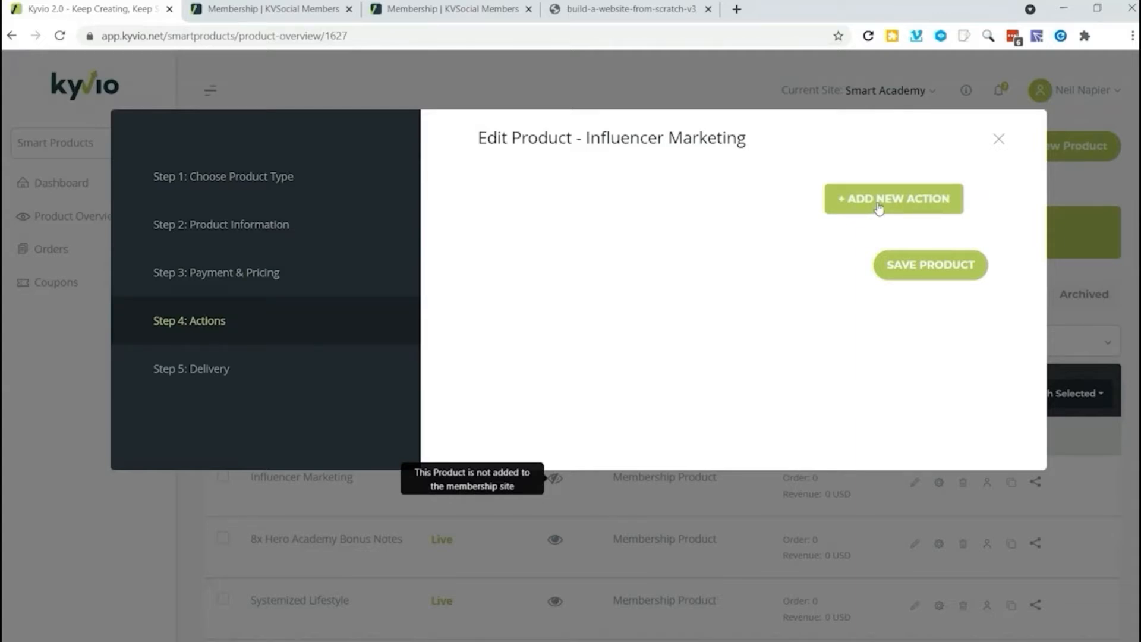
left_click(878, 205)
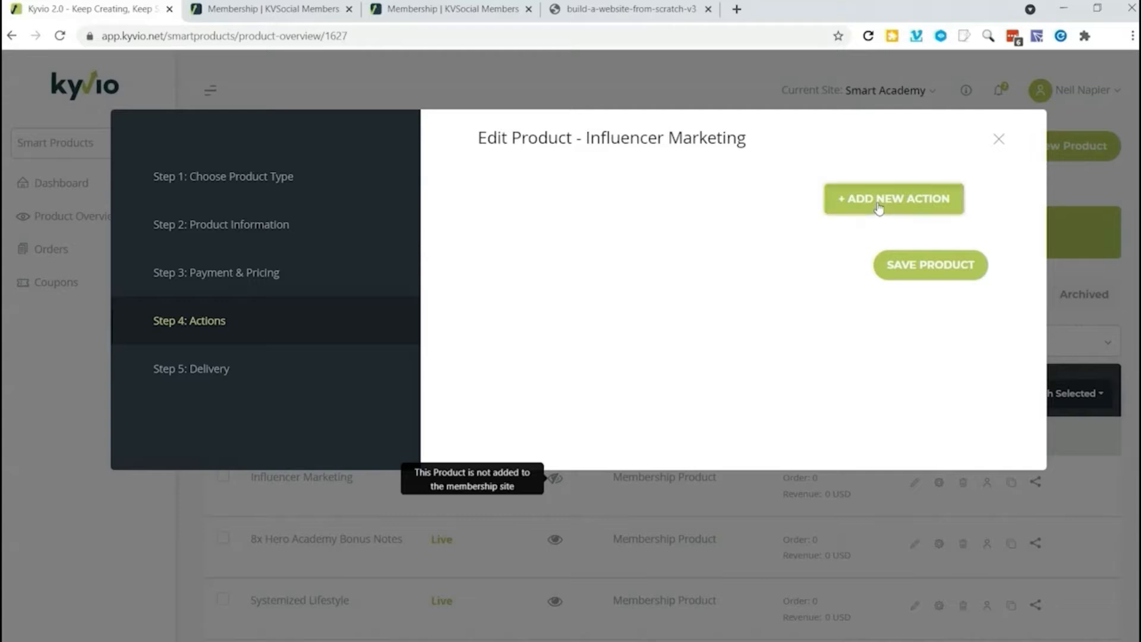
left_click(774, 242)
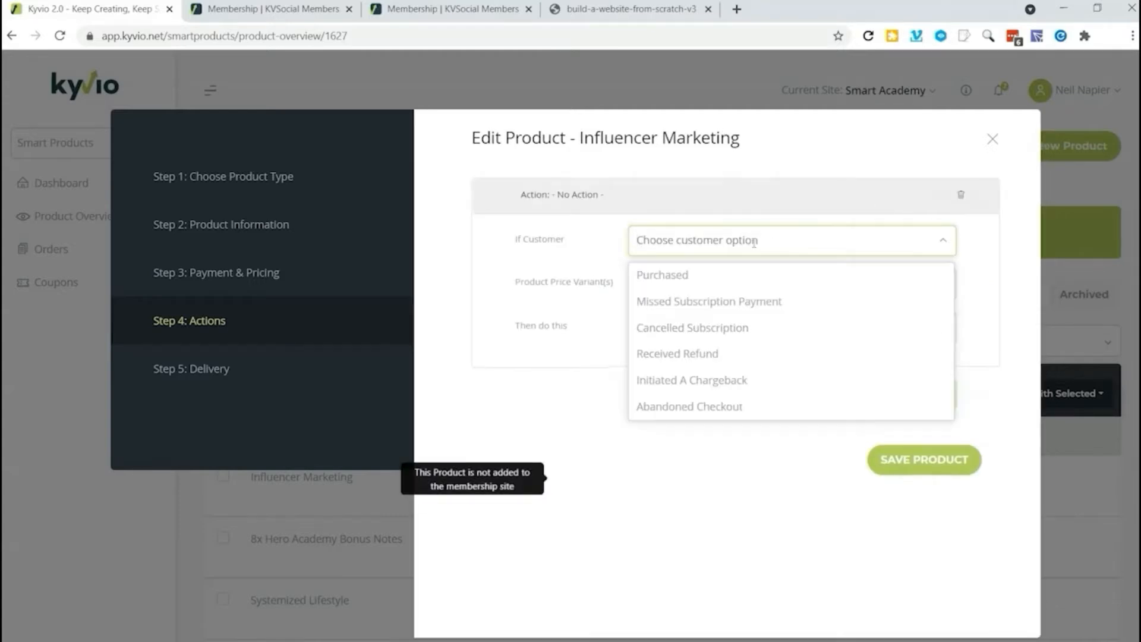
left_click(723, 284)
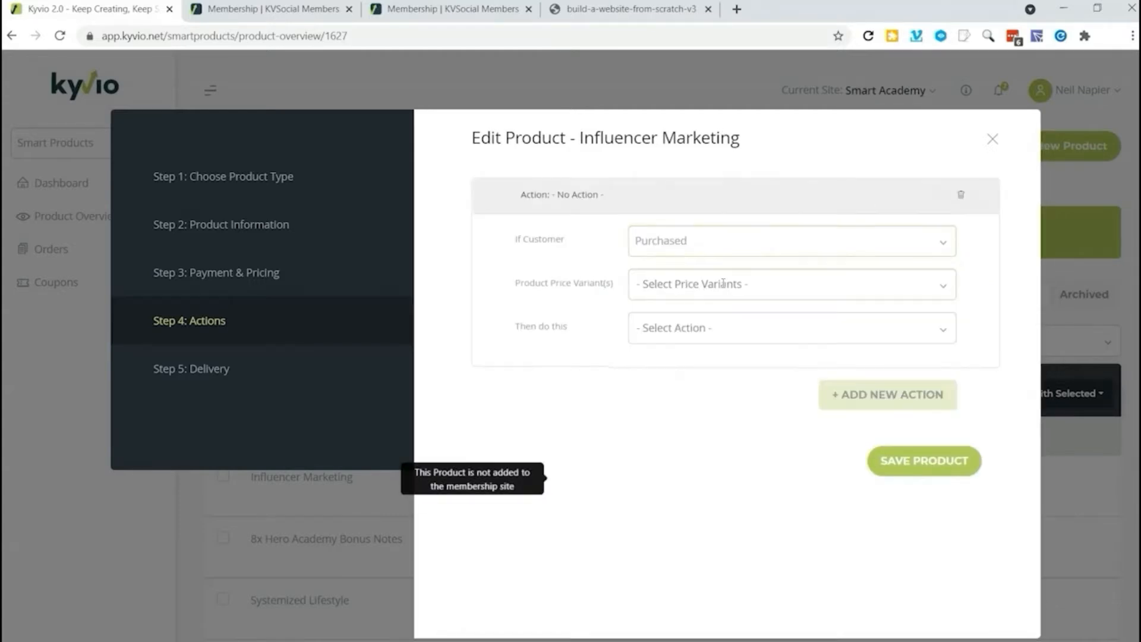
left_click(674, 286)
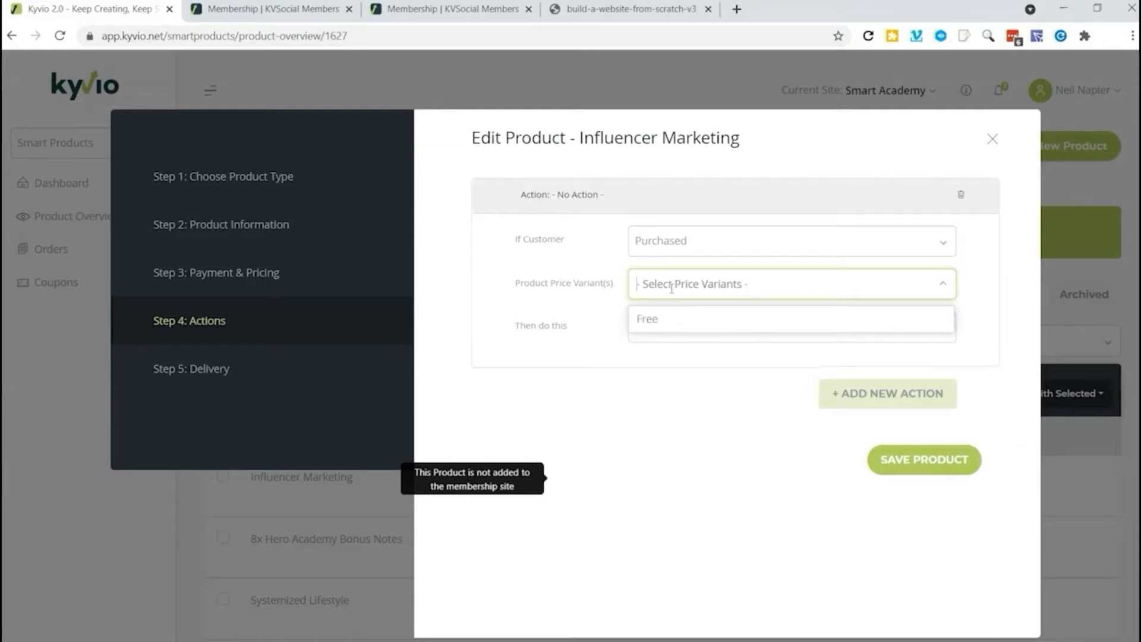
left_click(664, 323)
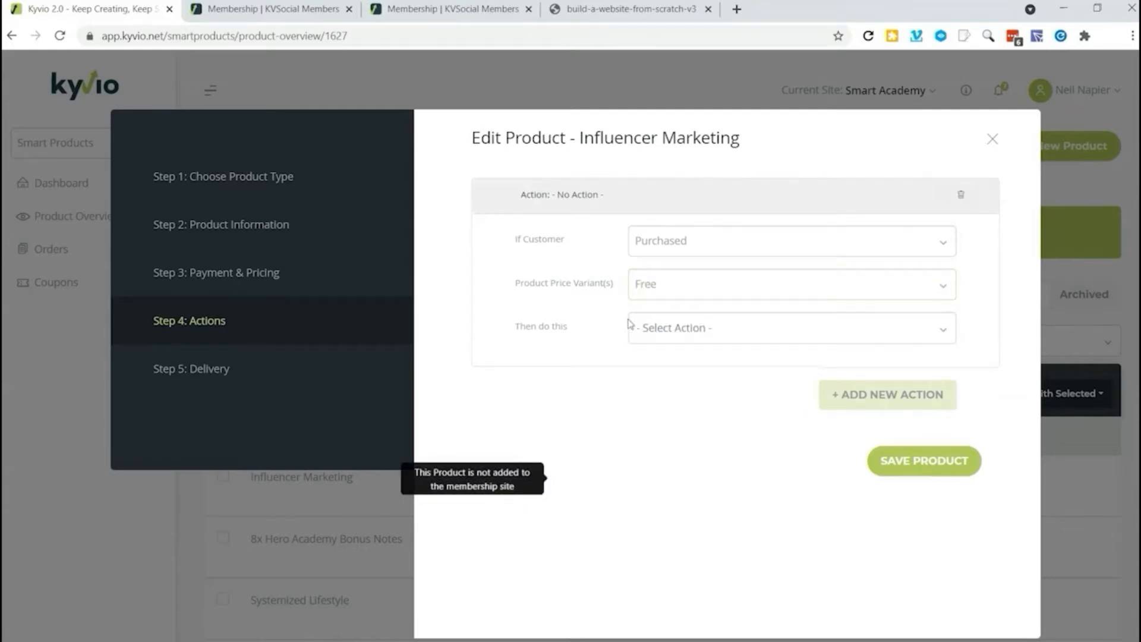
left_click(682, 328)
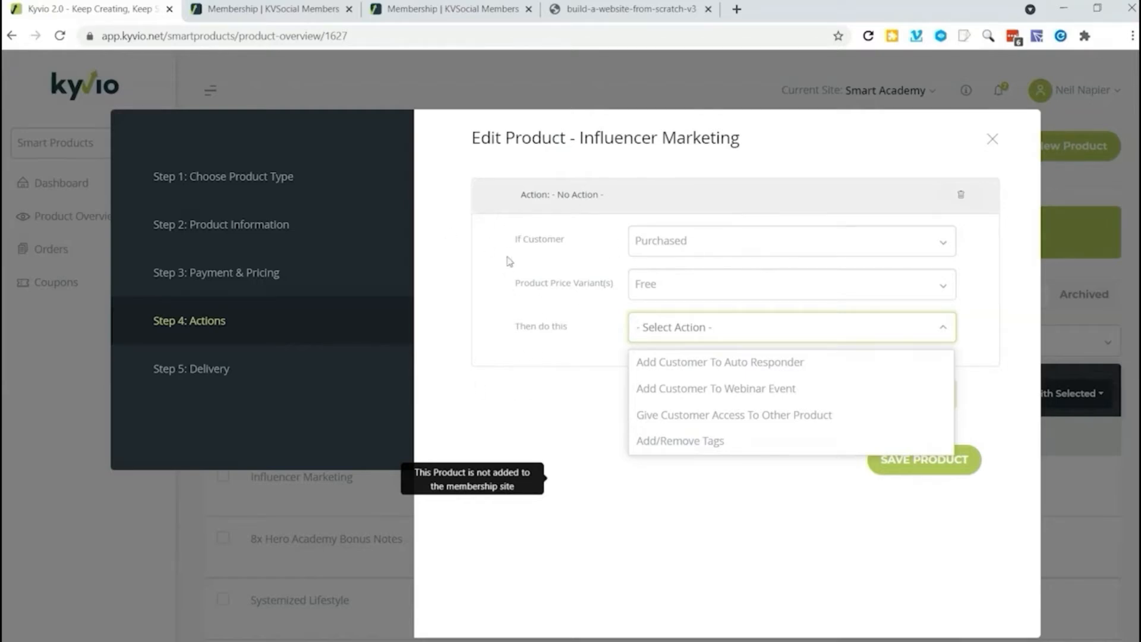
left_click(991, 140)
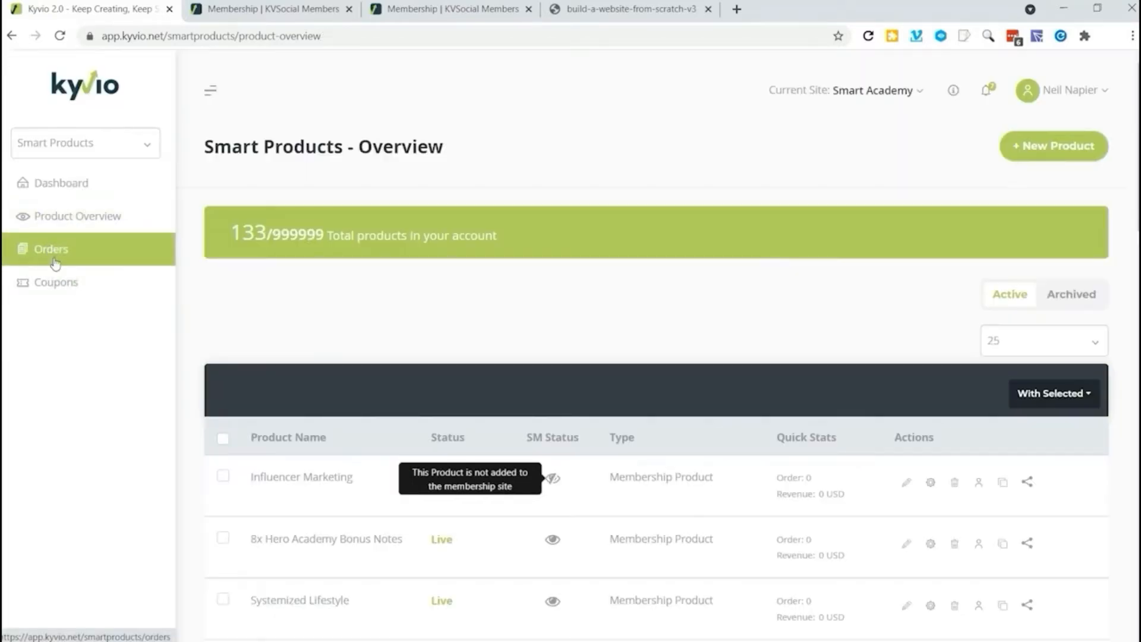
Review the Smart Products orders list and the existing coupons
left_click(54, 252)
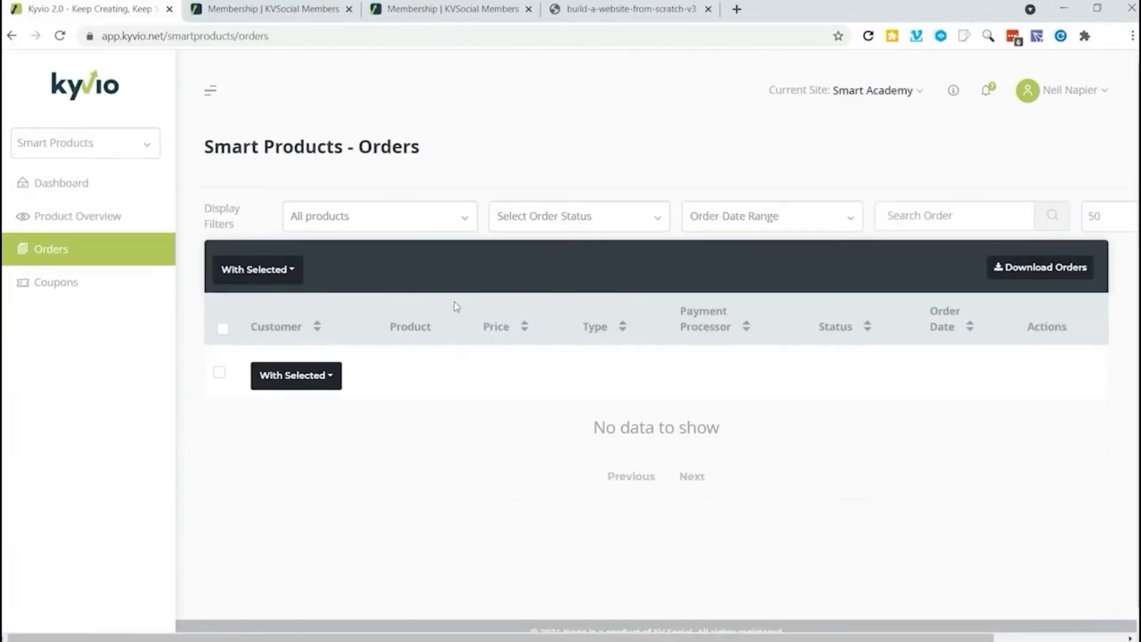
left_click(56, 282)
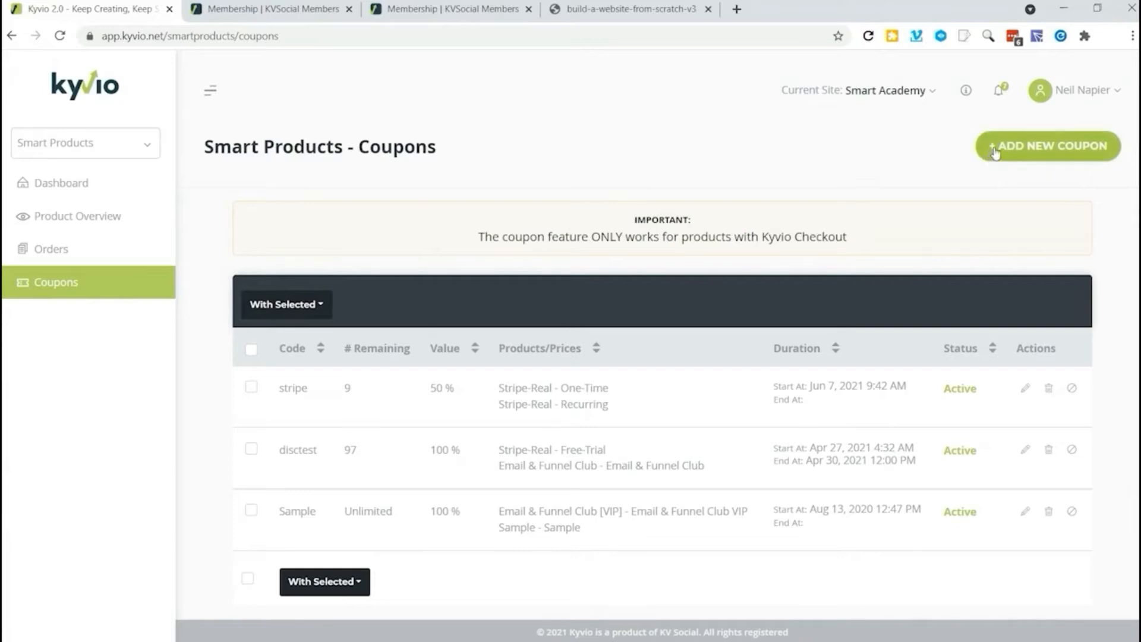
Fill in a new coupon with the code Demo and a 10 percent discount, applied to Influencer Marketing's Free price
left_click(1030, 143)
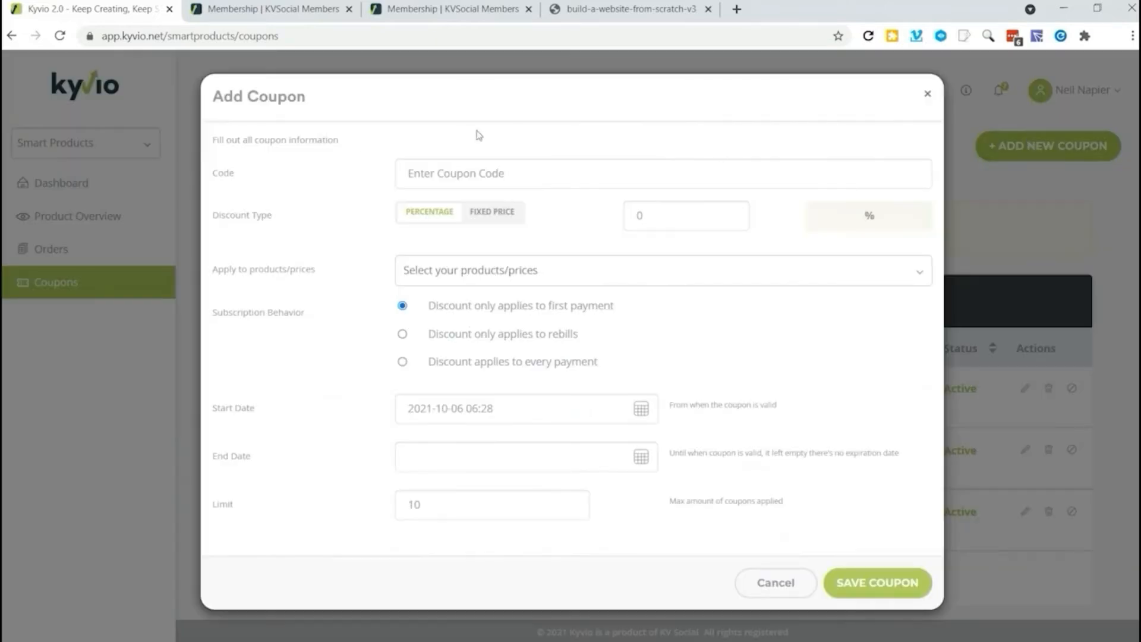
left_click(489, 173)
type("Demo")
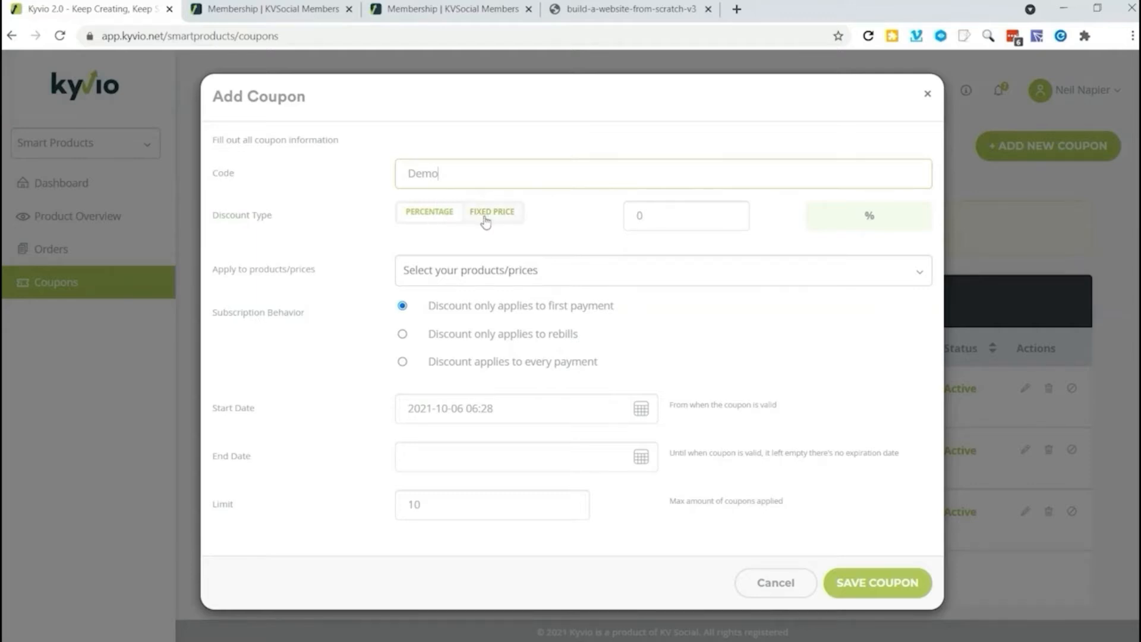
left_click(707, 215)
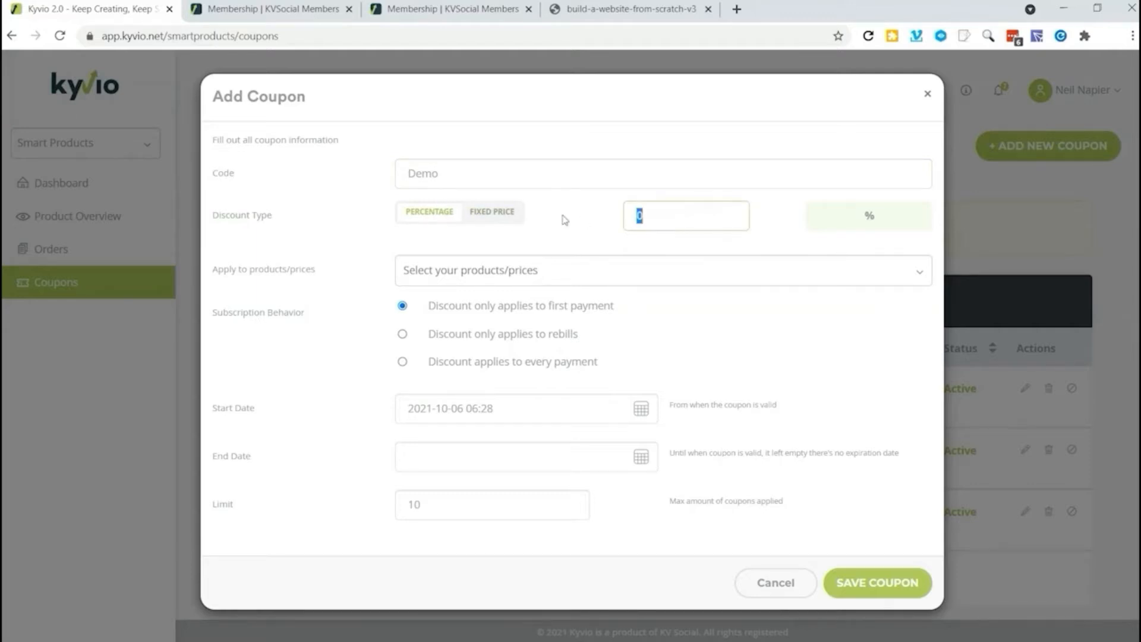
type("10")
left_click(558, 268)
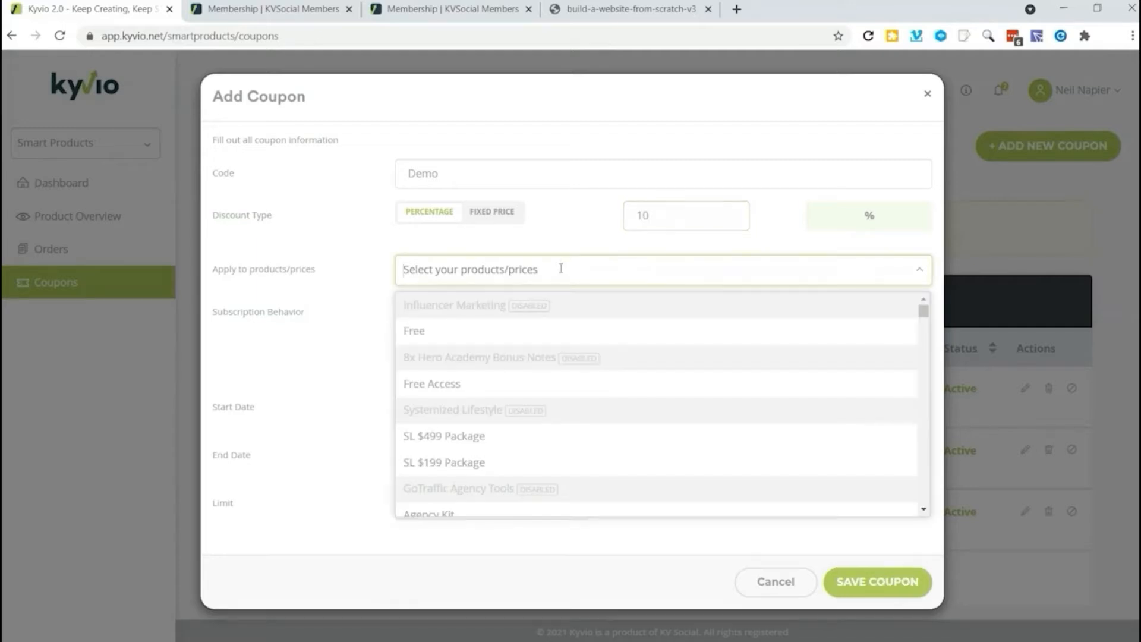
left_click(434, 329)
left_click(311, 332)
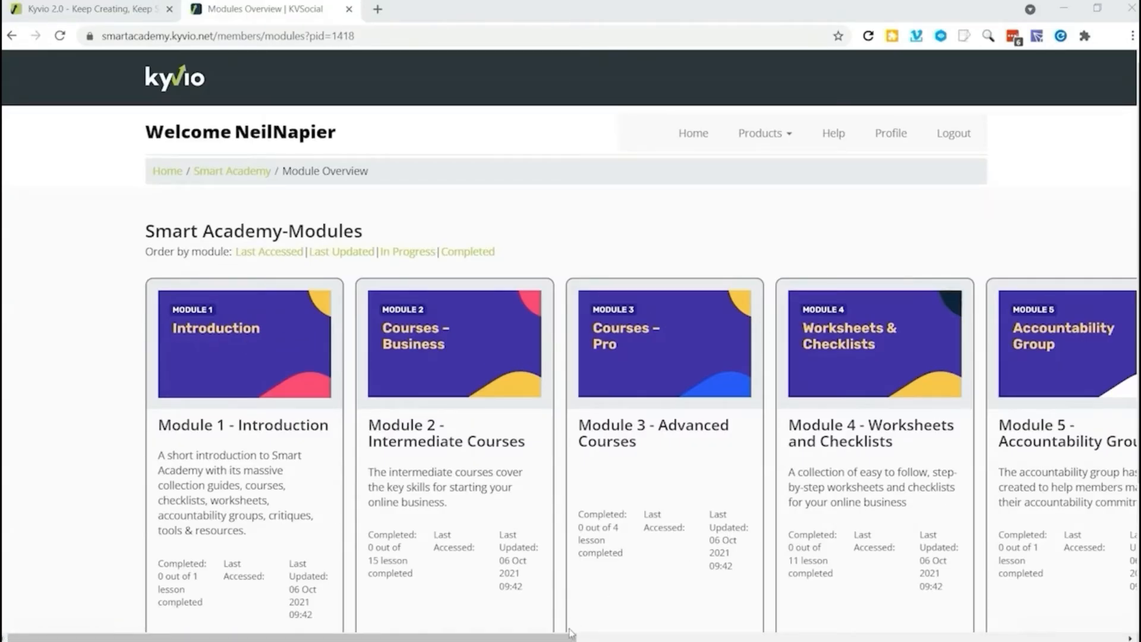
Look over the Smart Academy module overview and start the lessons of Module 2 - Intermediate Courses
left_click_drag(569, 636, 1034, 636)
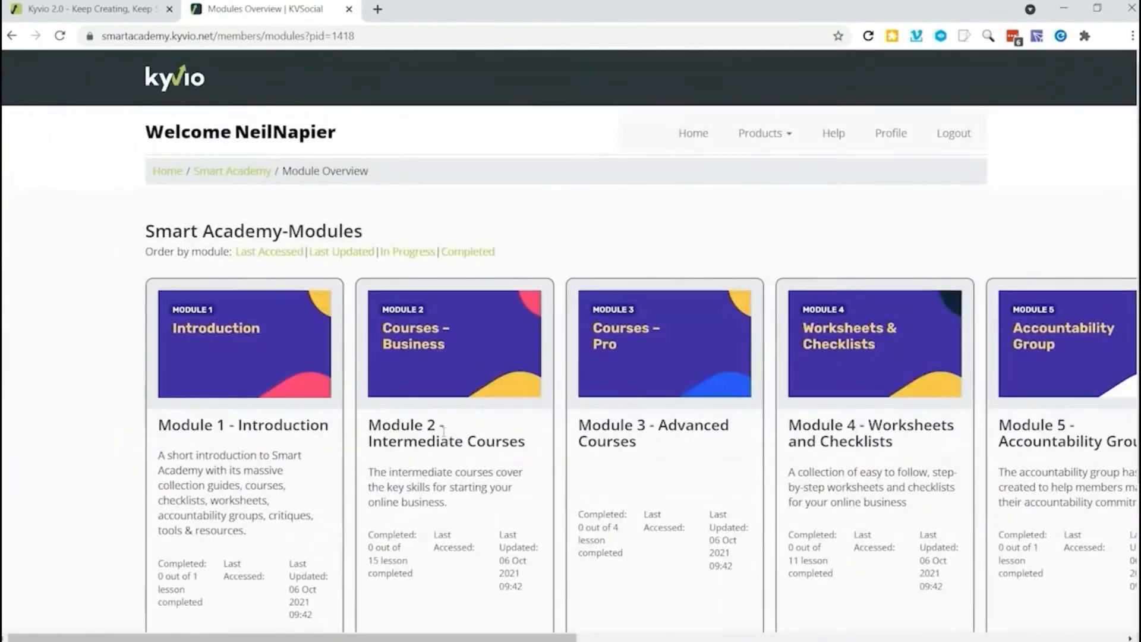
left_click_drag(369, 428, 486, 441)
left_click(474, 439)
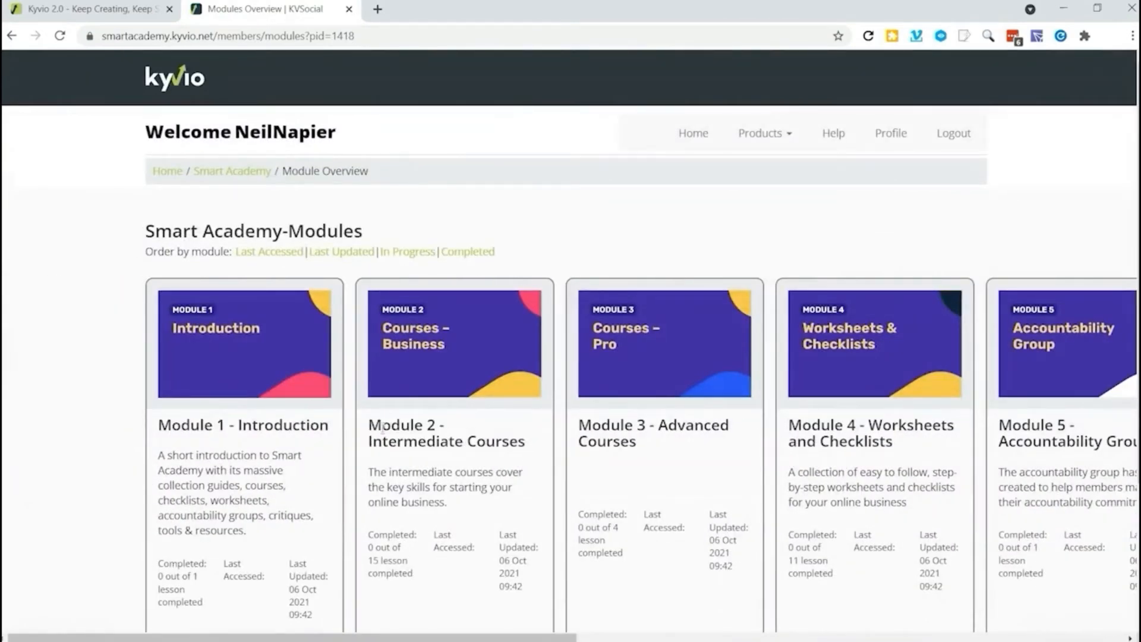
scroll(423, 463, "down", 3)
left_click(423, 464)
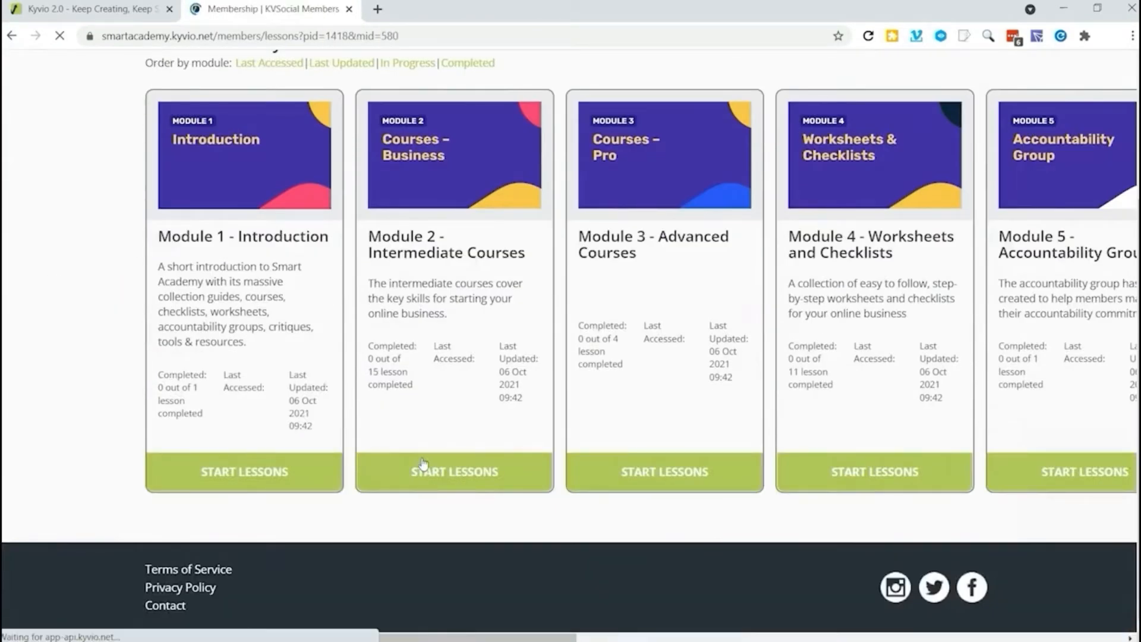
Review the headings and introduction video of the Social Community Secrets lesson, and return to the Smart Academy module overview
scroll(611, 357, "down", 3)
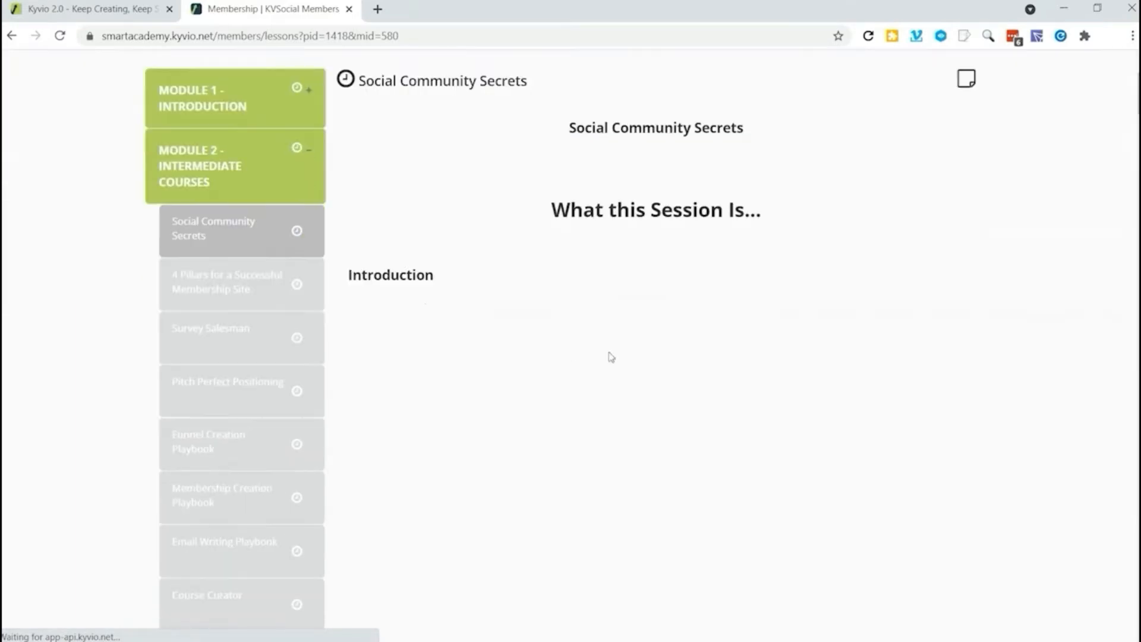
left_click_drag(550, 209, 789, 218)
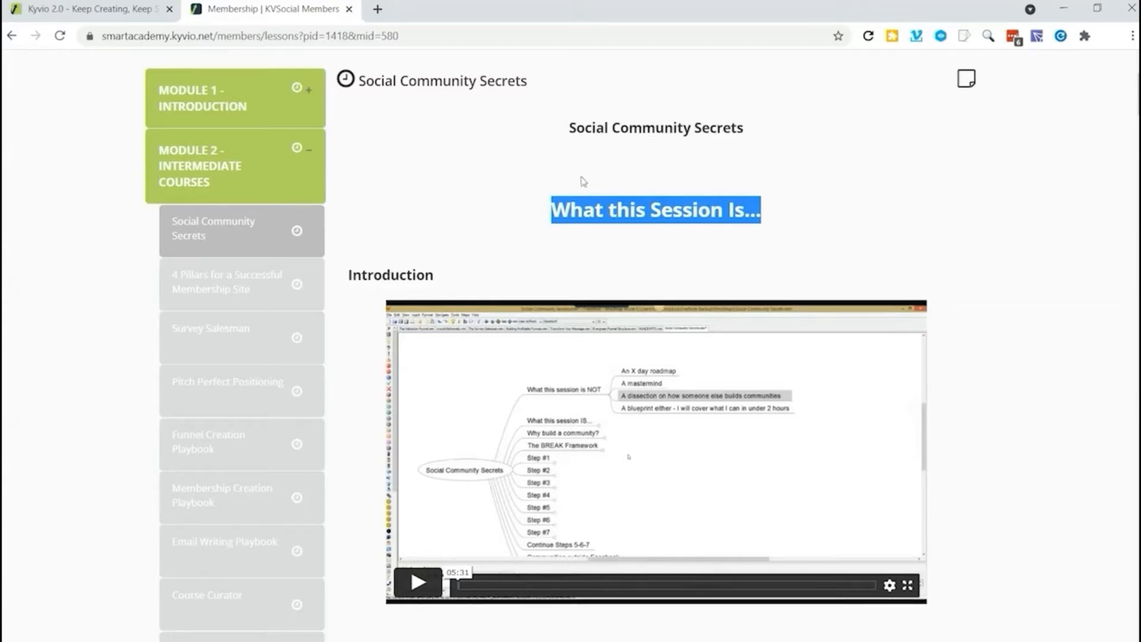
double_click(570, 126)
left_click_drag(570, 126, 728, 200)
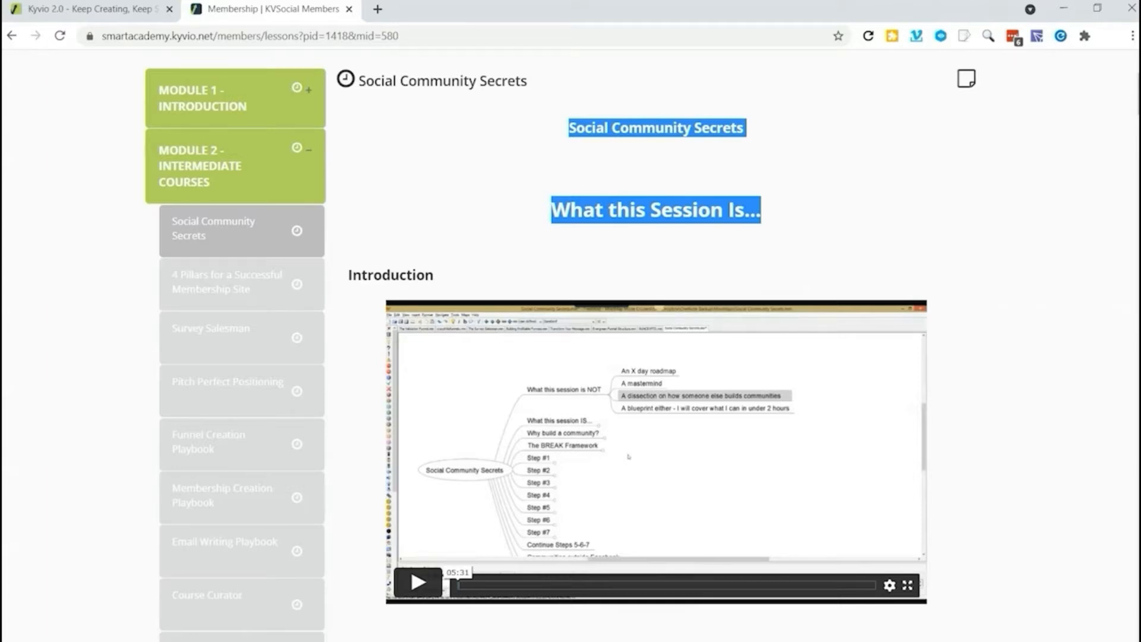
key("alt+Left")
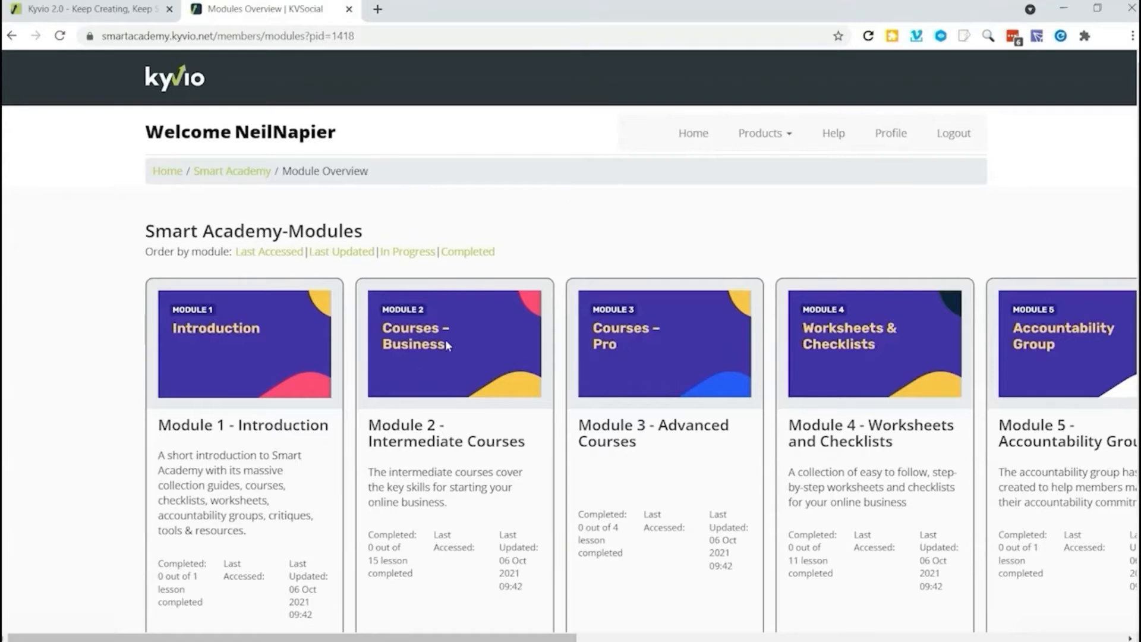